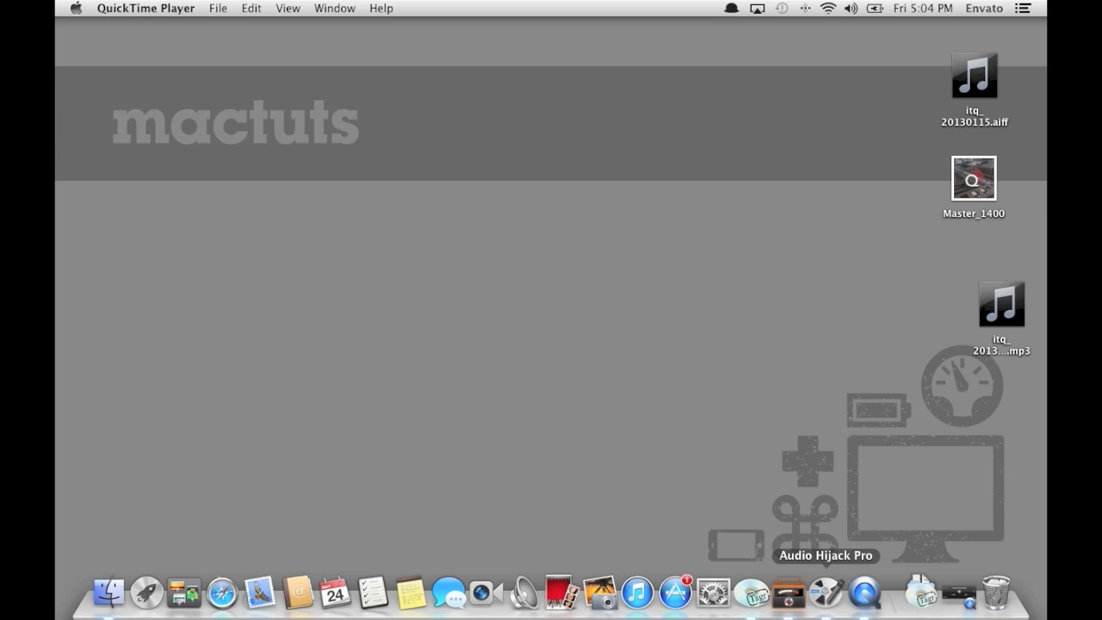
Open Piezo and set its recording source to the Skype application.
left_click(794, 613)
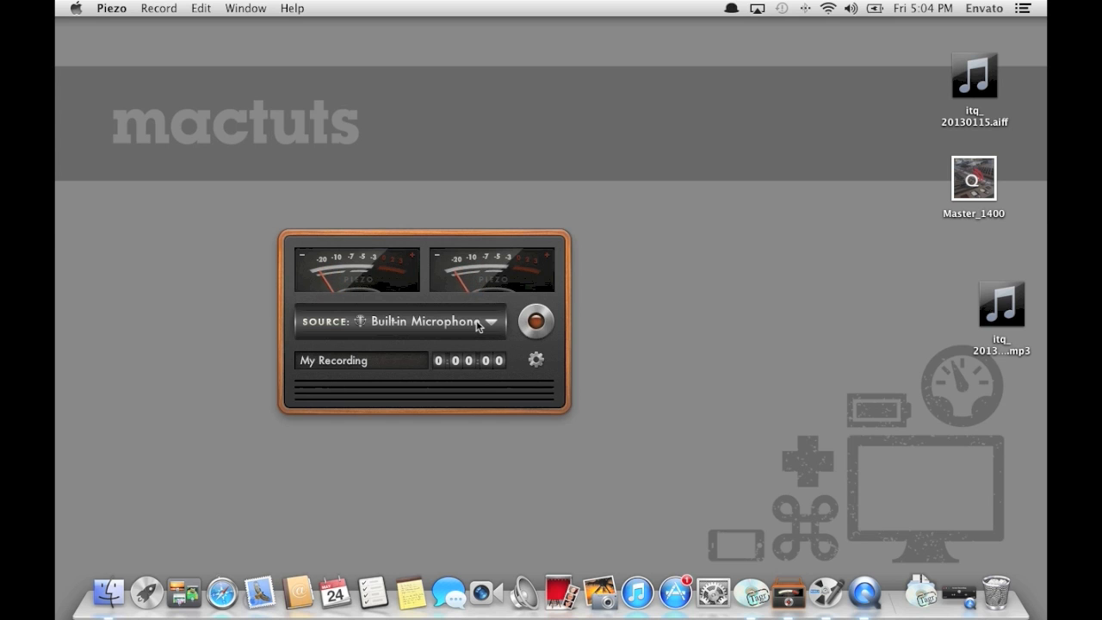
left_click(478, 324)
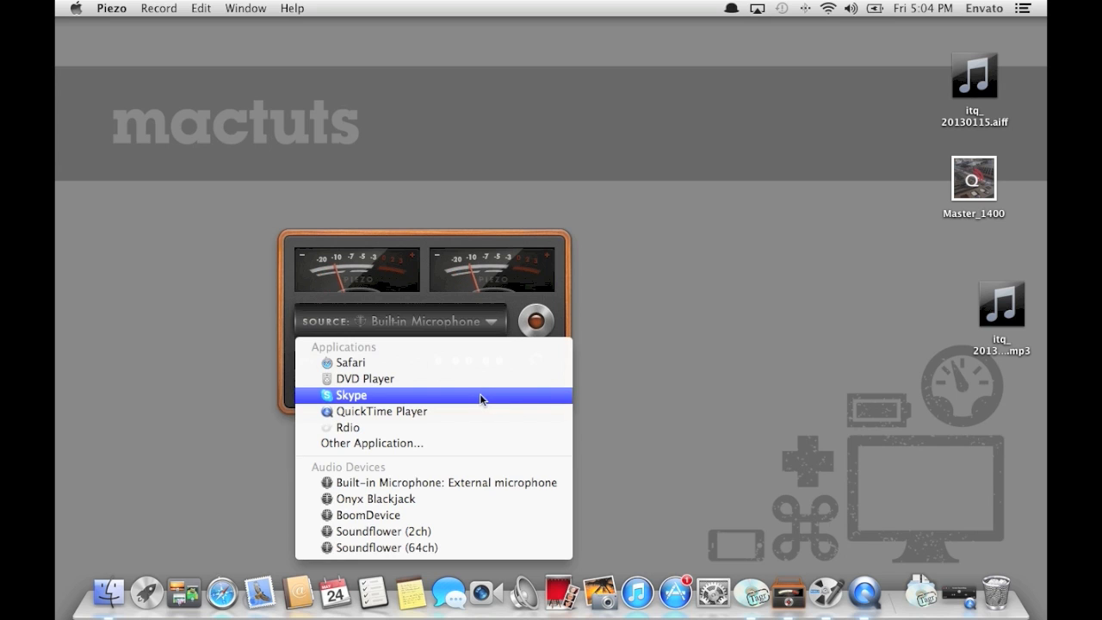
left_click(479, 394)
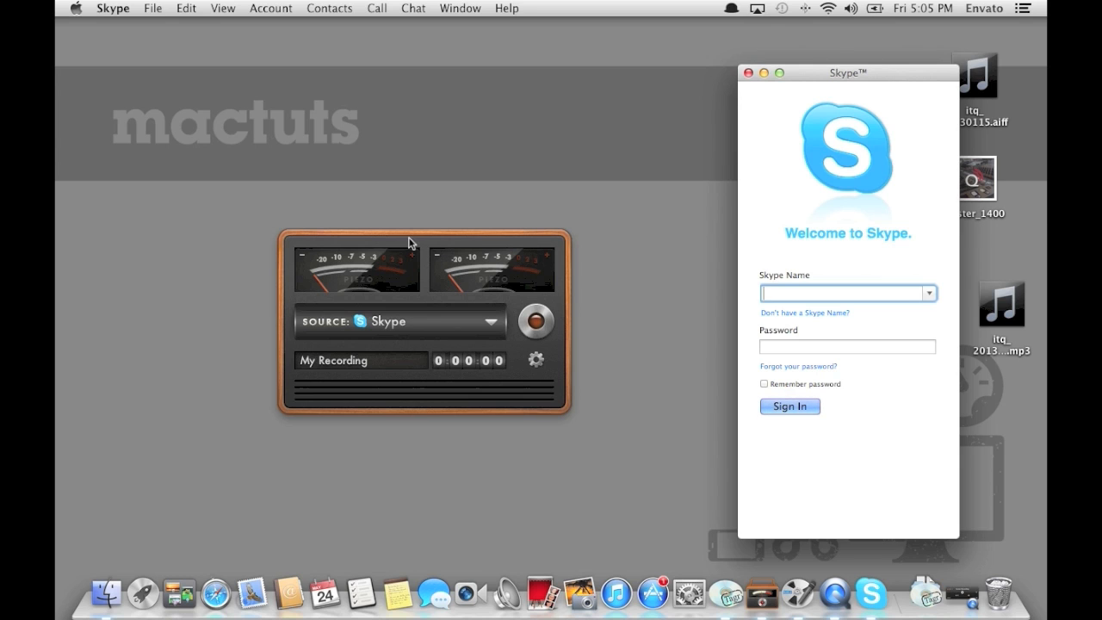
Look at Skype's General preferences, then close them and quit Skype.
left_click(120, 8)
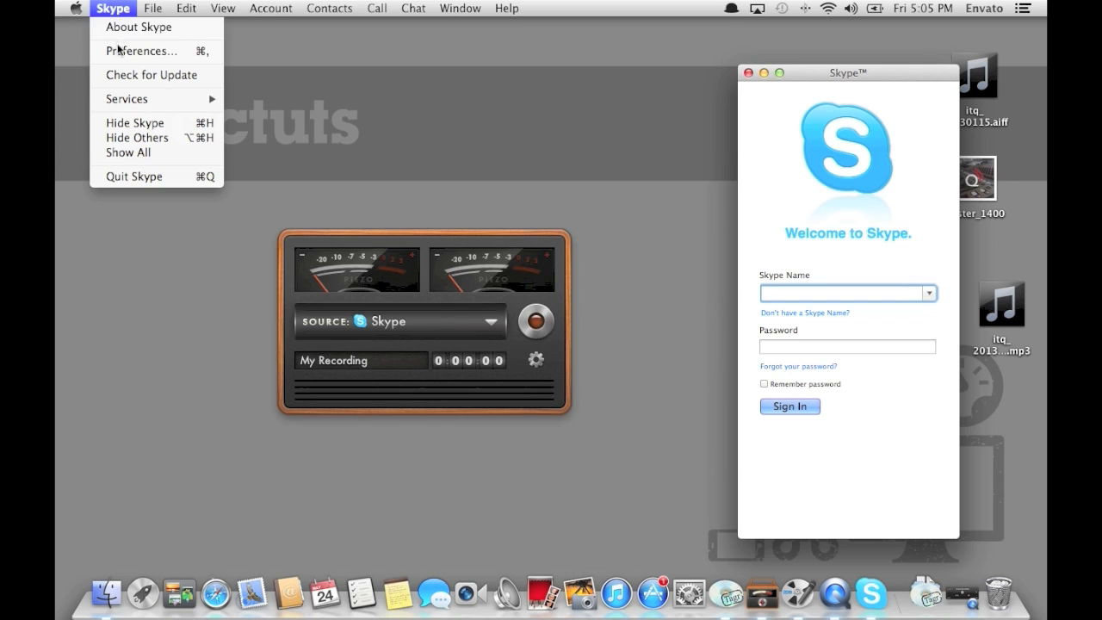
left_click(138, 49)
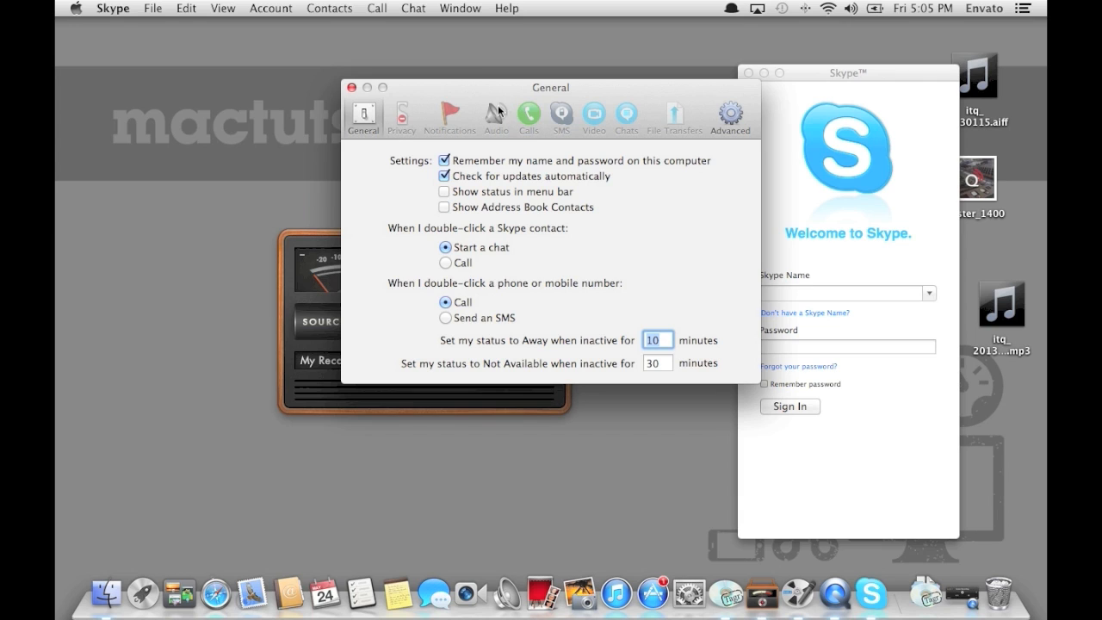
left_click(351, 88)
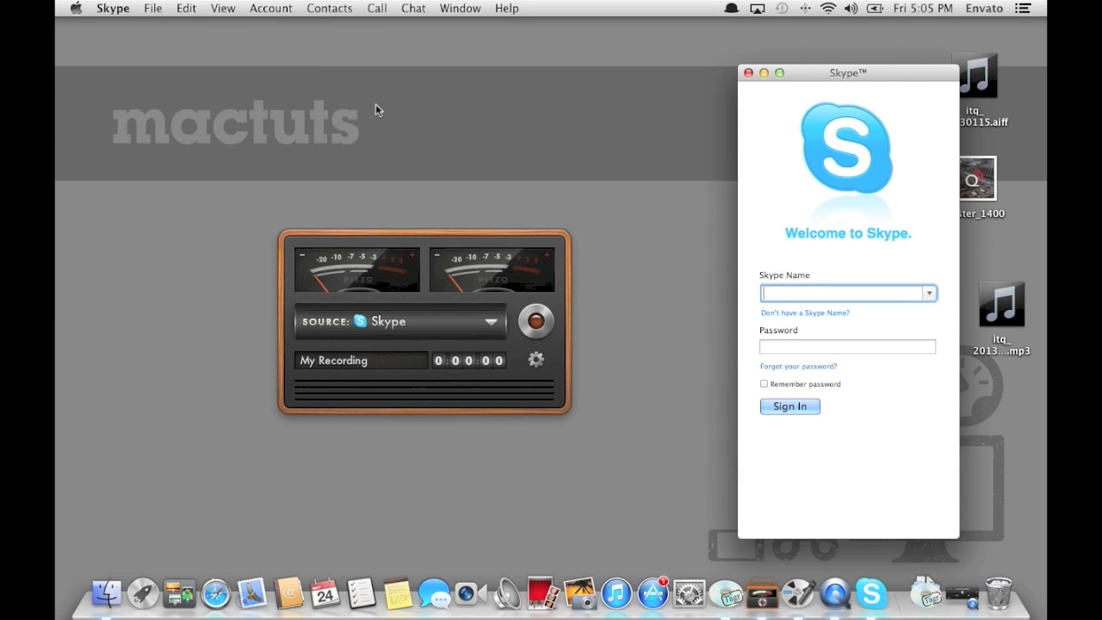
key("super+q")
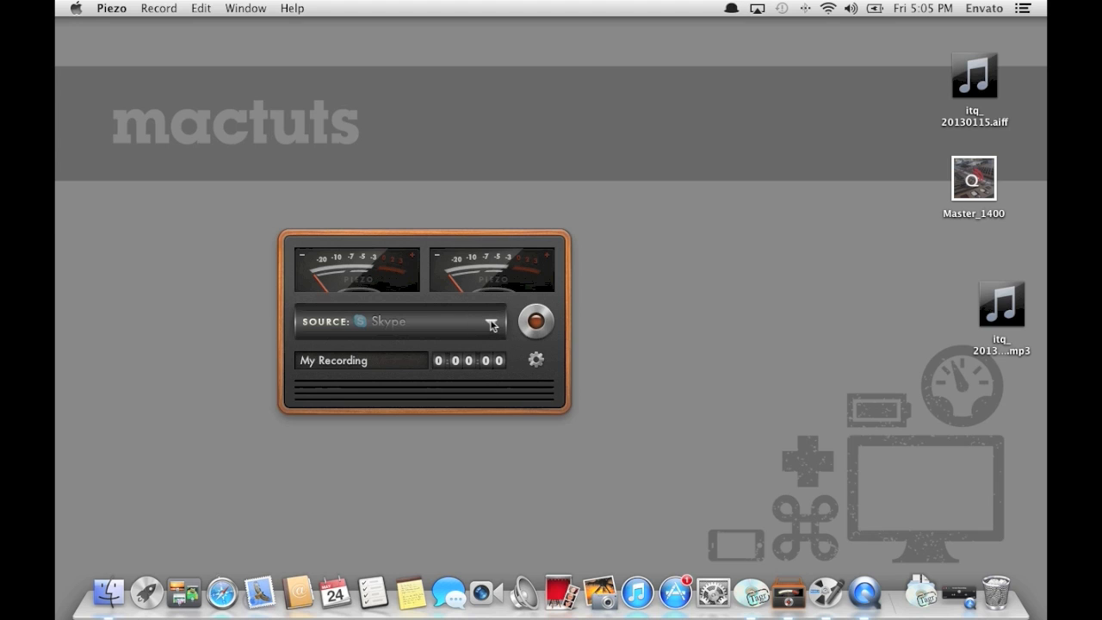
Examine the recording quality choices in Piezo's settings, keep Spoken Word, and quit Piezo.
left_click(536, 360)
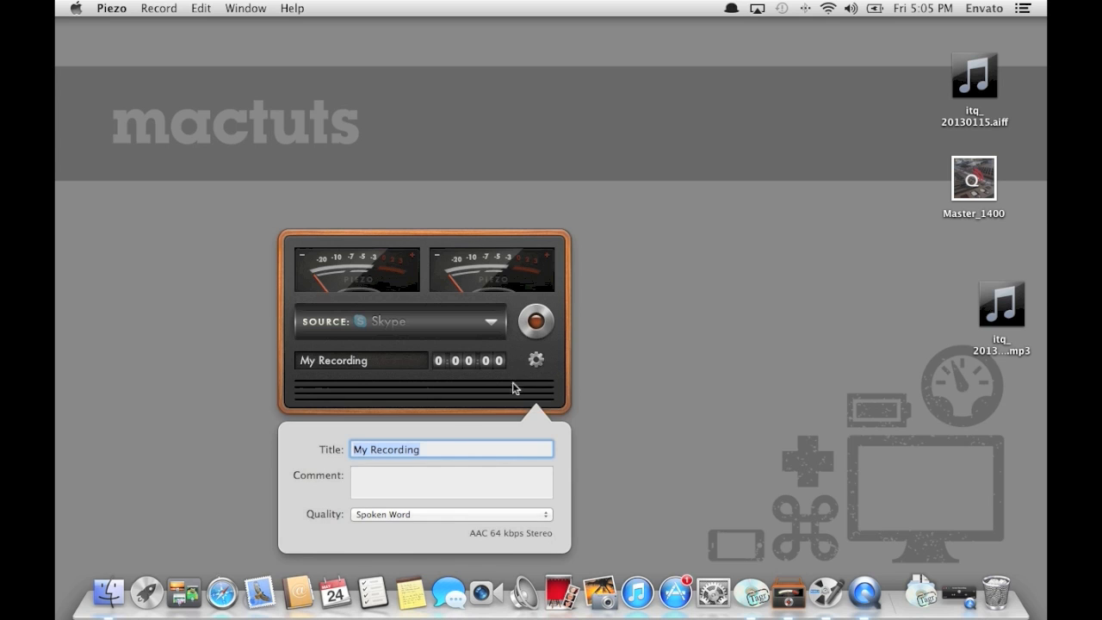
left_click(477, 515)
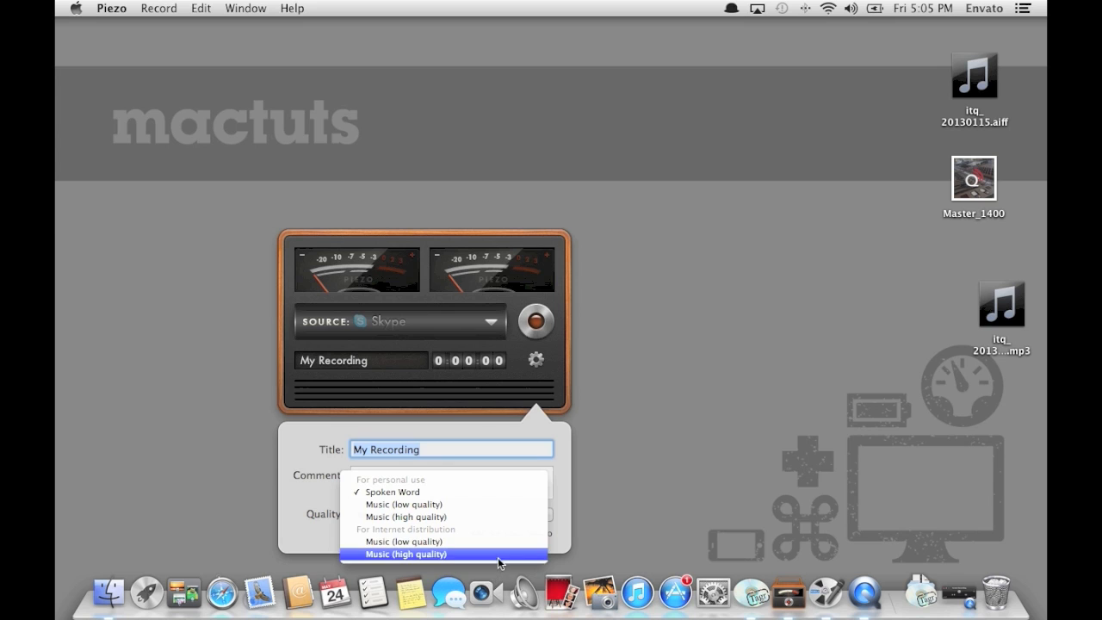
left_click(542, 493)
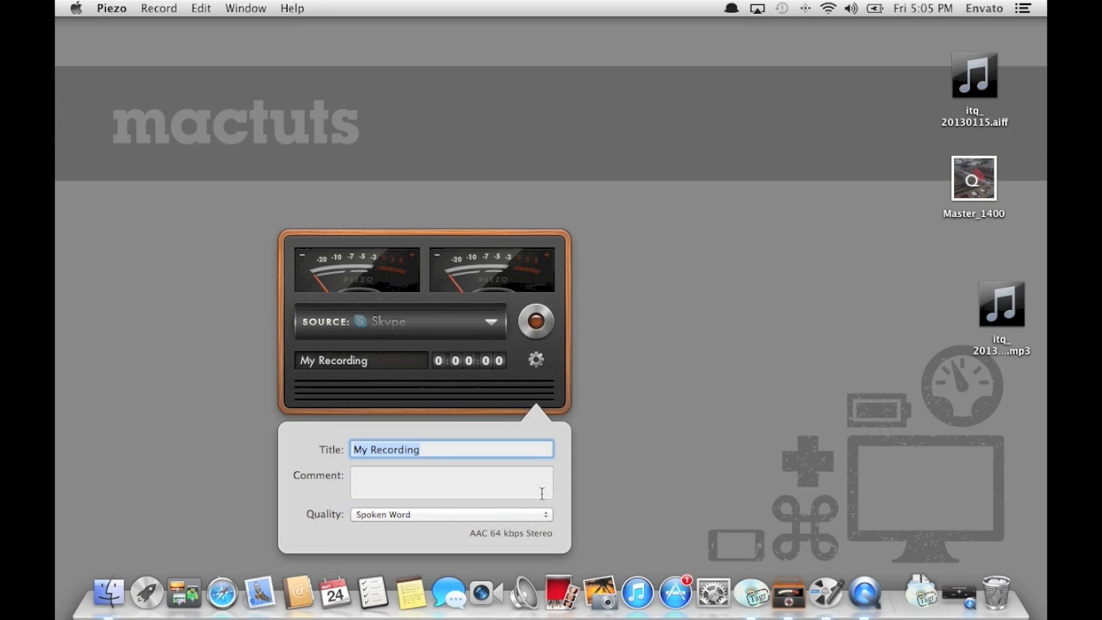
left_click(541, 367)
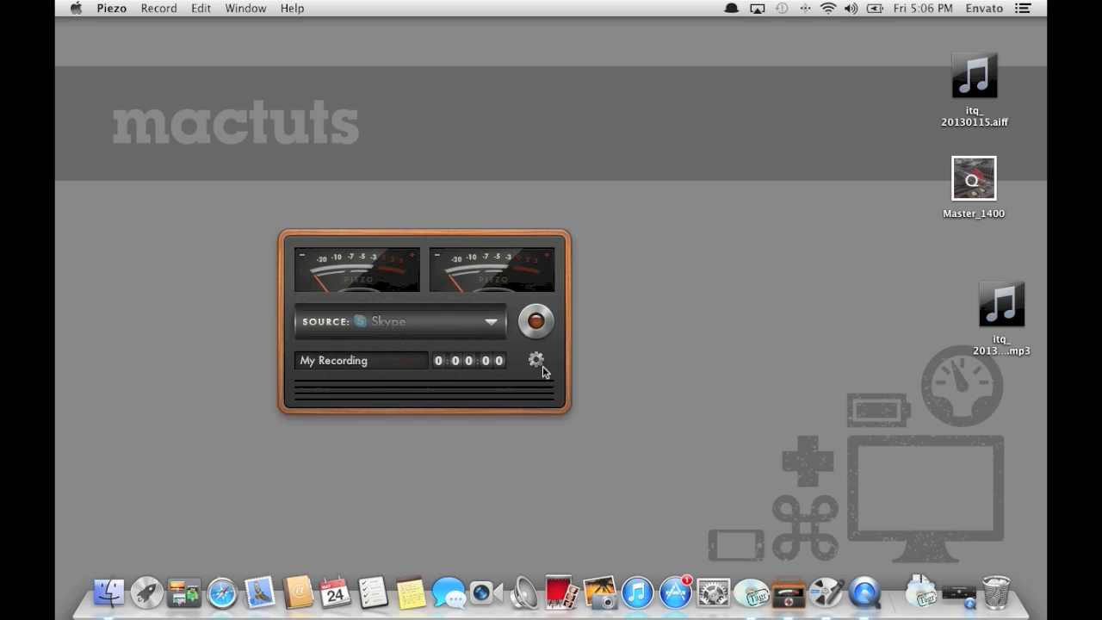
key("super+q")
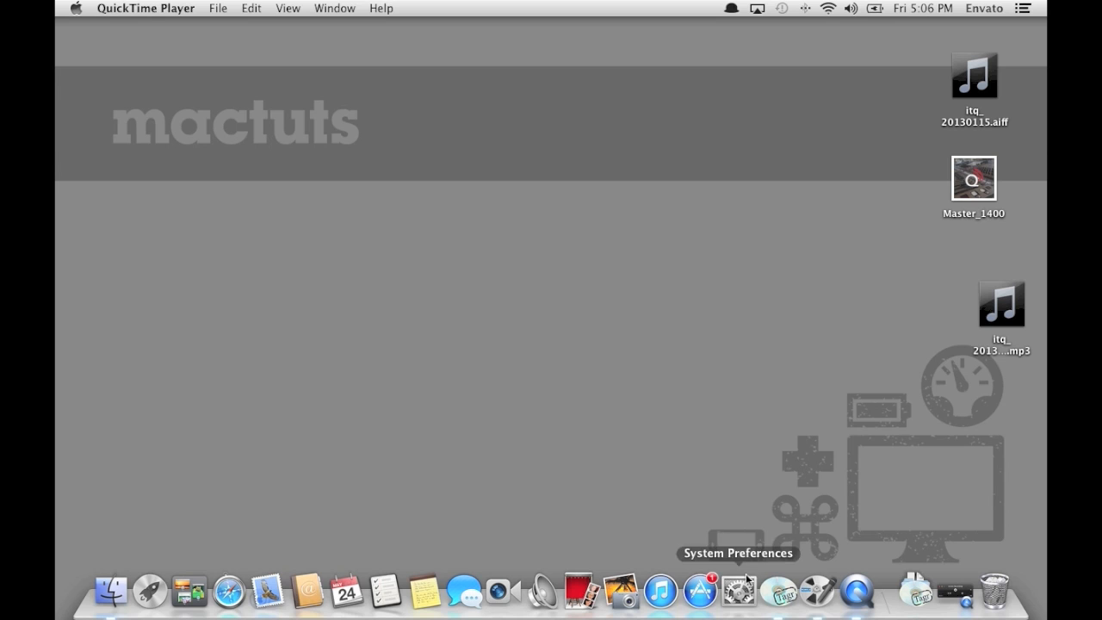
Open Audio Hijack Pro and examine the recording format presets of the 01: Test Episode session, keeping For burning to CD (AIFF).
left_click(818, 589)
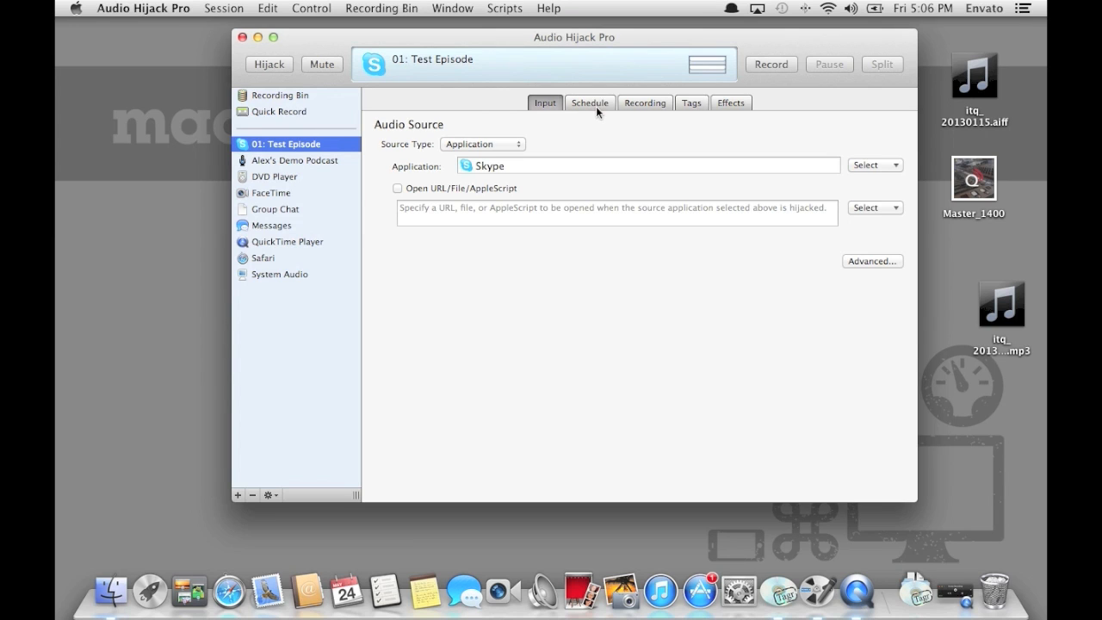
left_click(642, 105)
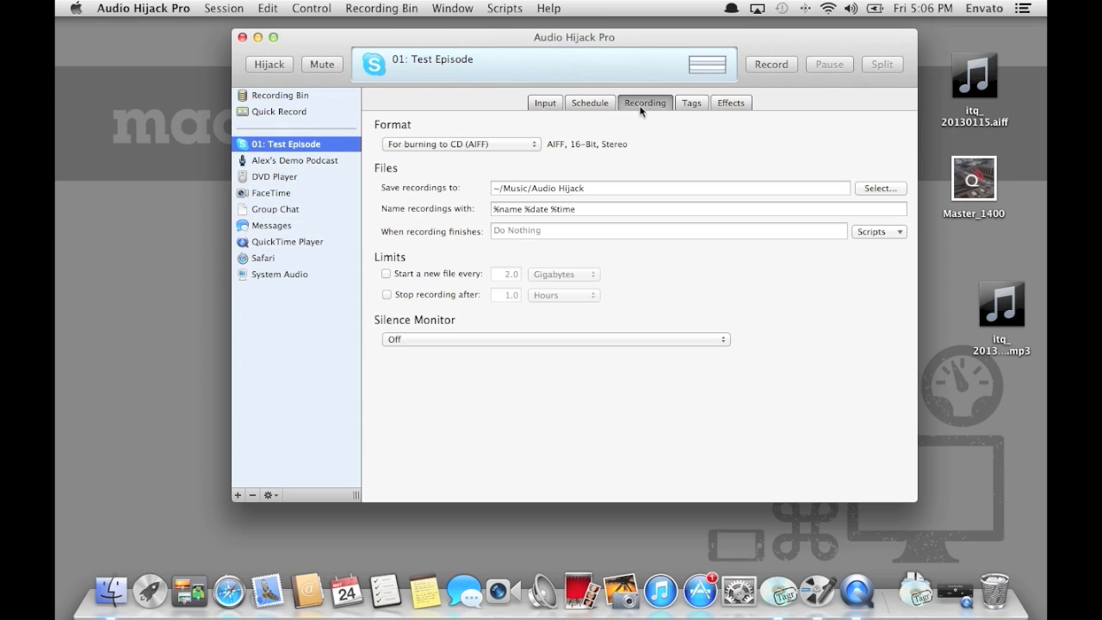
left_click(535, 144)
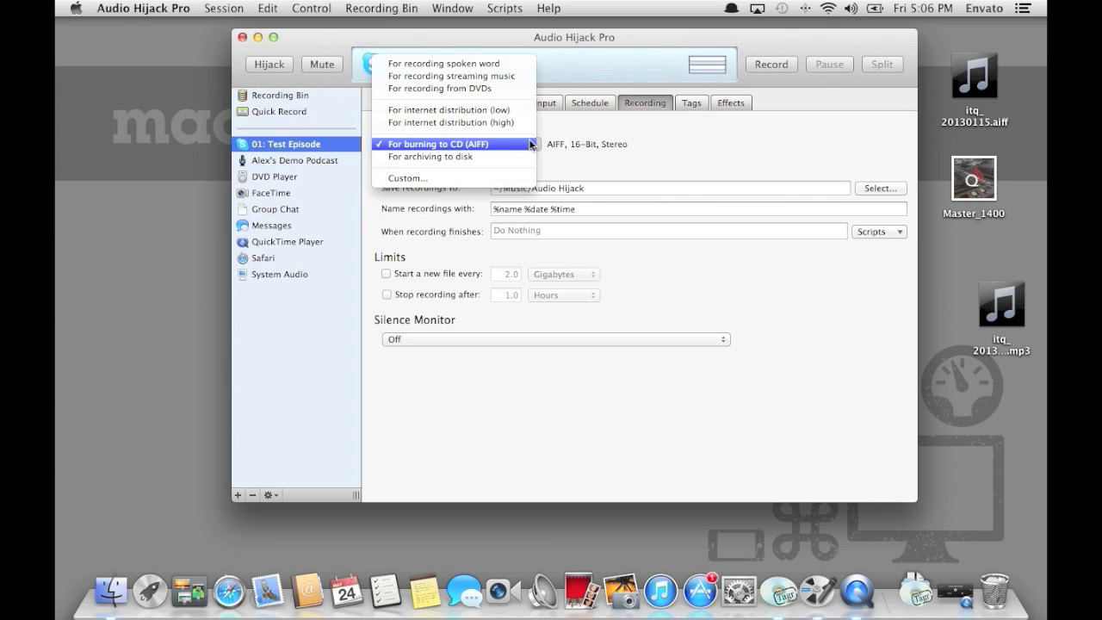
left_click(531, 145)
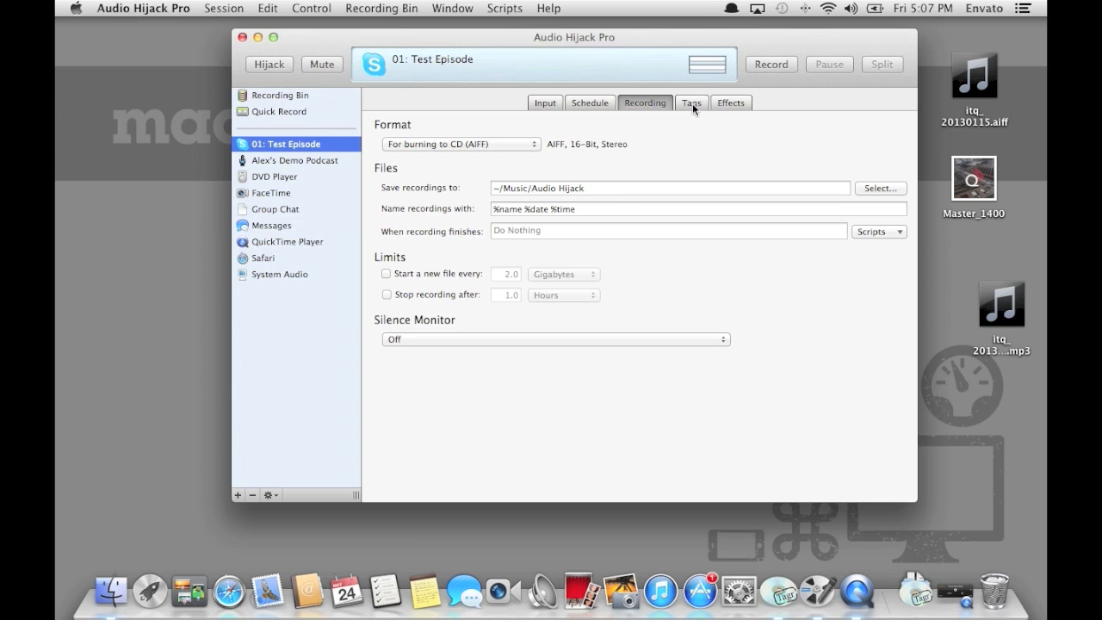
Examine the variables that can be inserted into the session's recording file name.
left_click(579, 211)
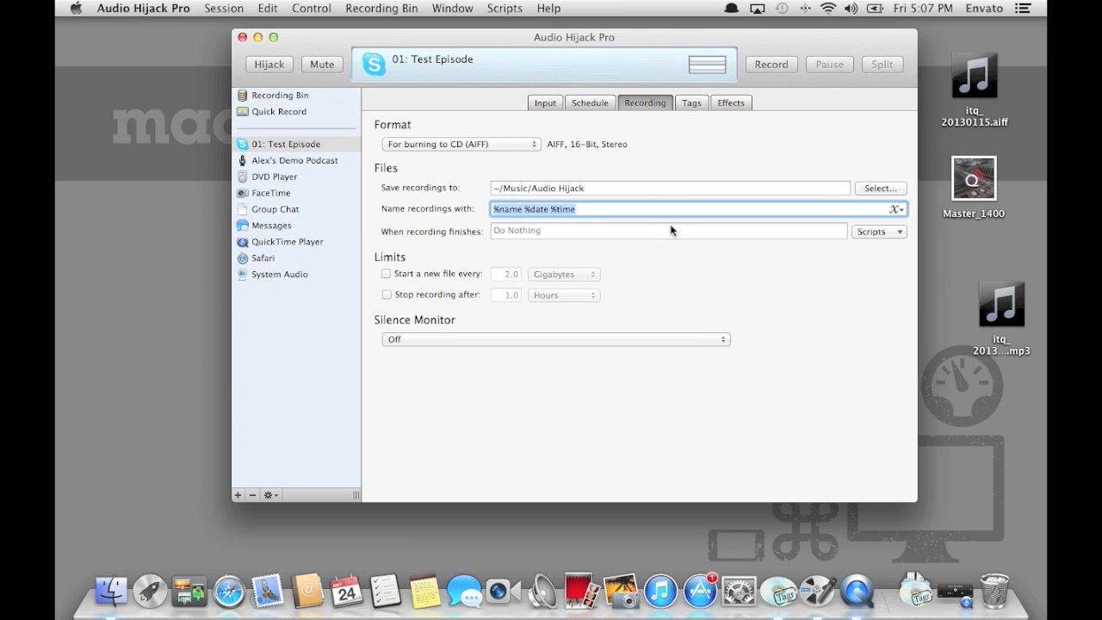
left_click(895, 210)
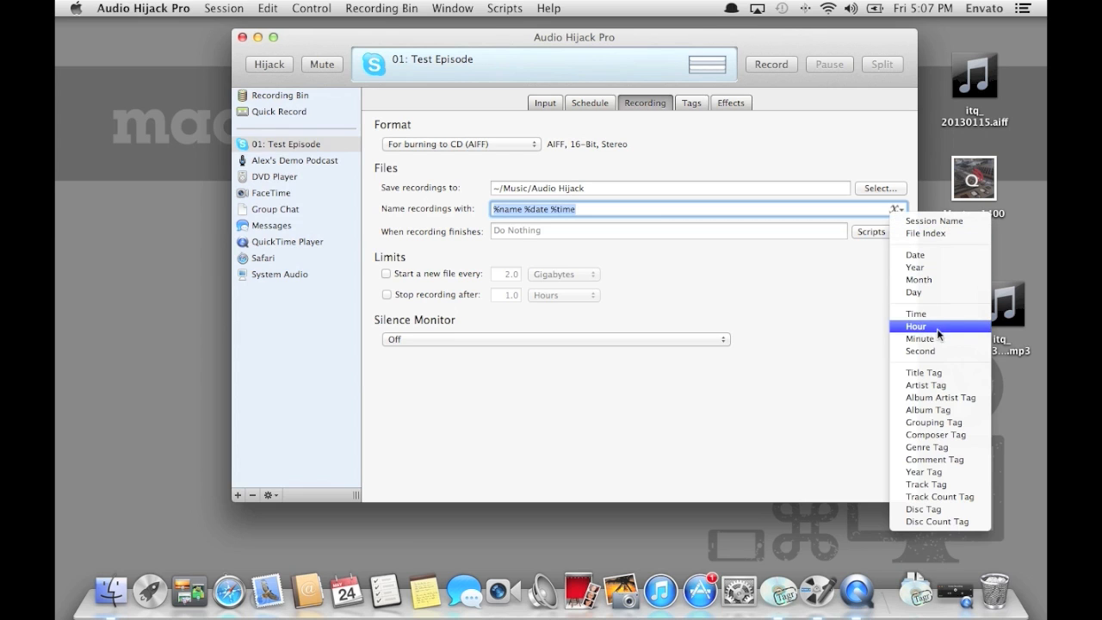
left_click(792, 274)
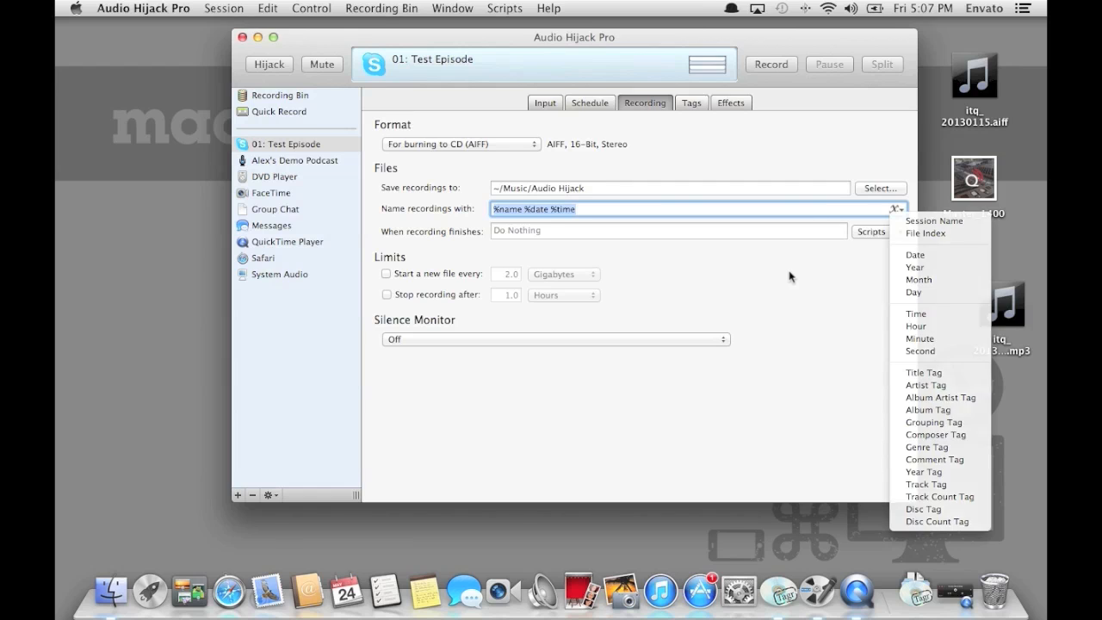
Show the session's tags and examine the variables available for the Title tag.
left_click(690, 104)
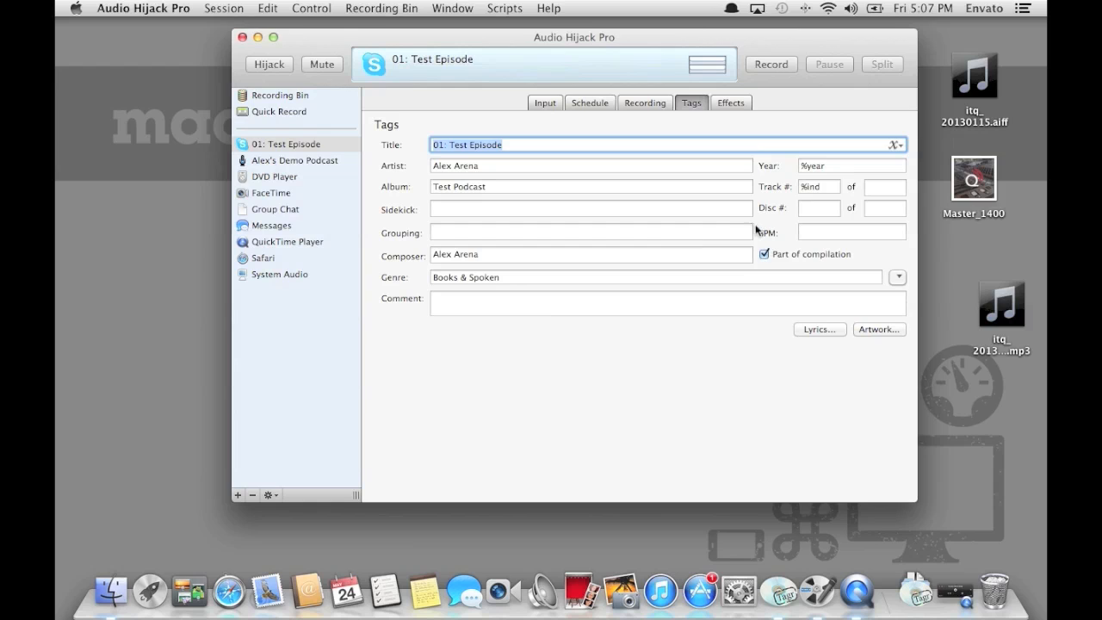
left_click(895, 144)
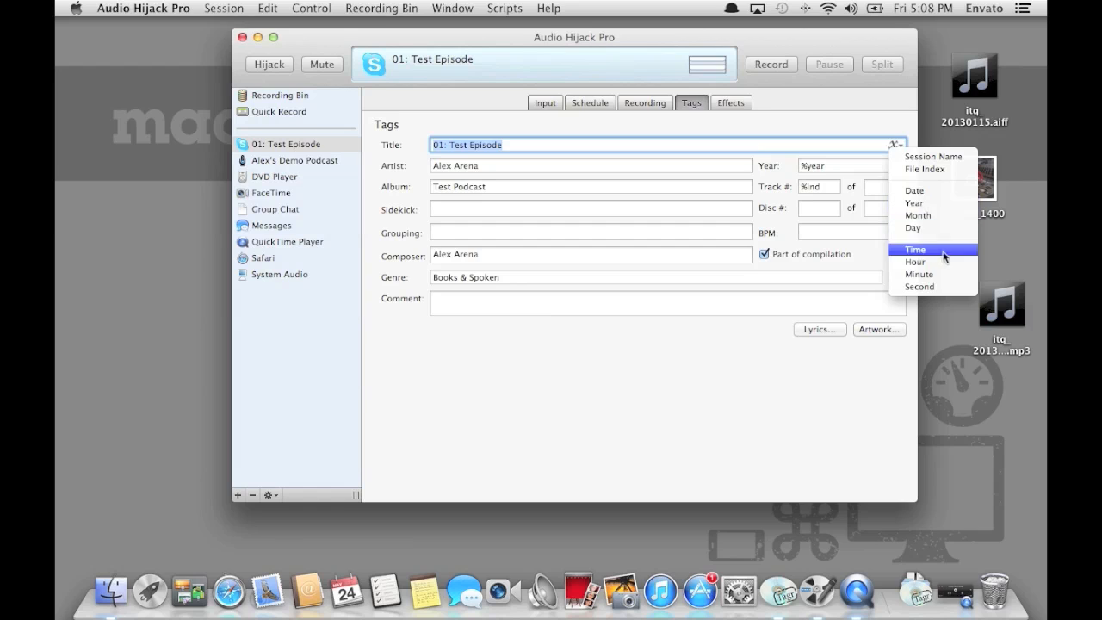
left_click(528, 164)
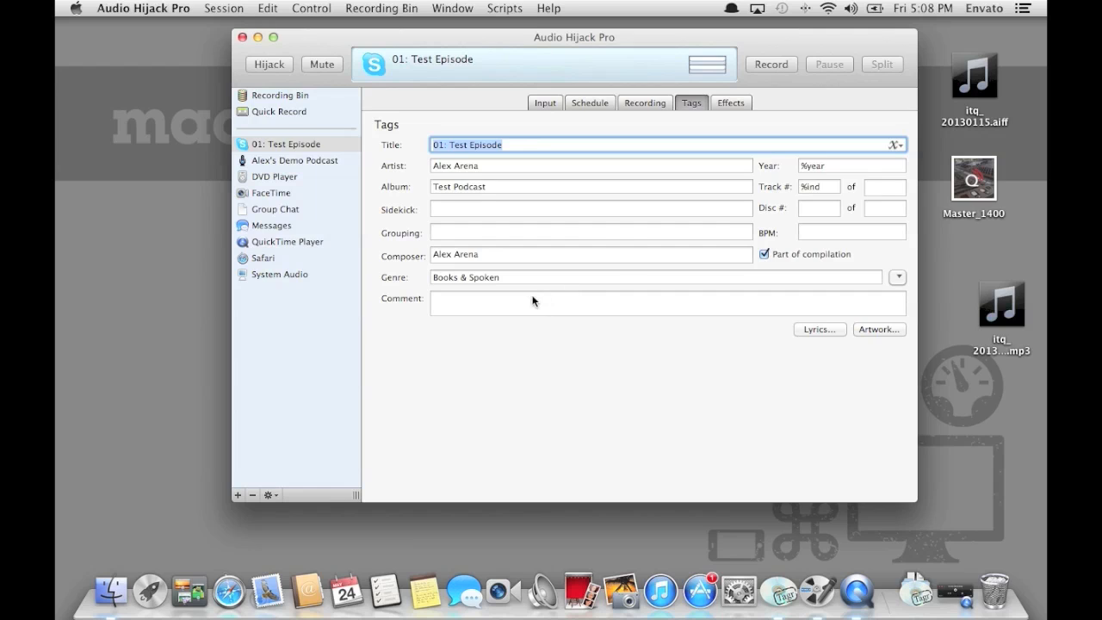
Inspect the Year tag and the variables available for the track number tag.
left_click(851, 170)
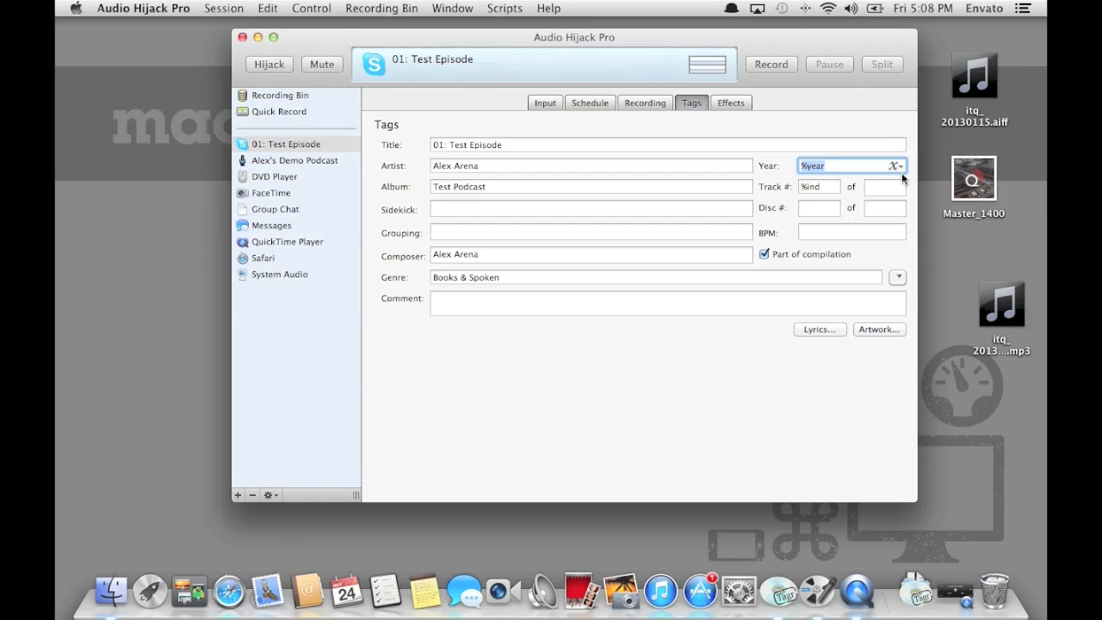
left_click(819, 185)
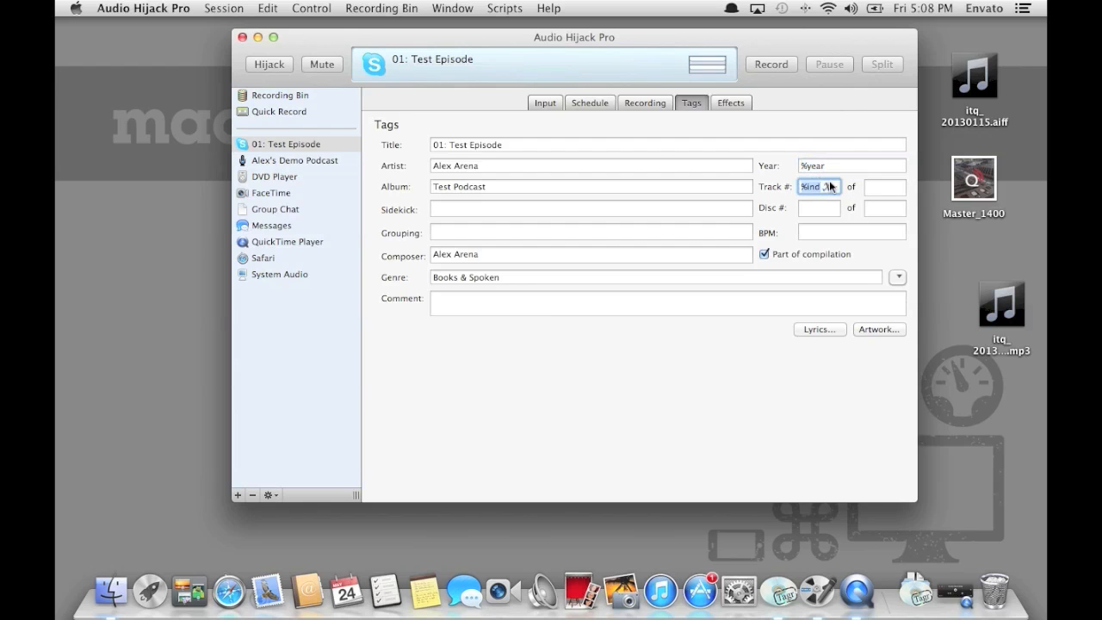
left_click(831, 186)
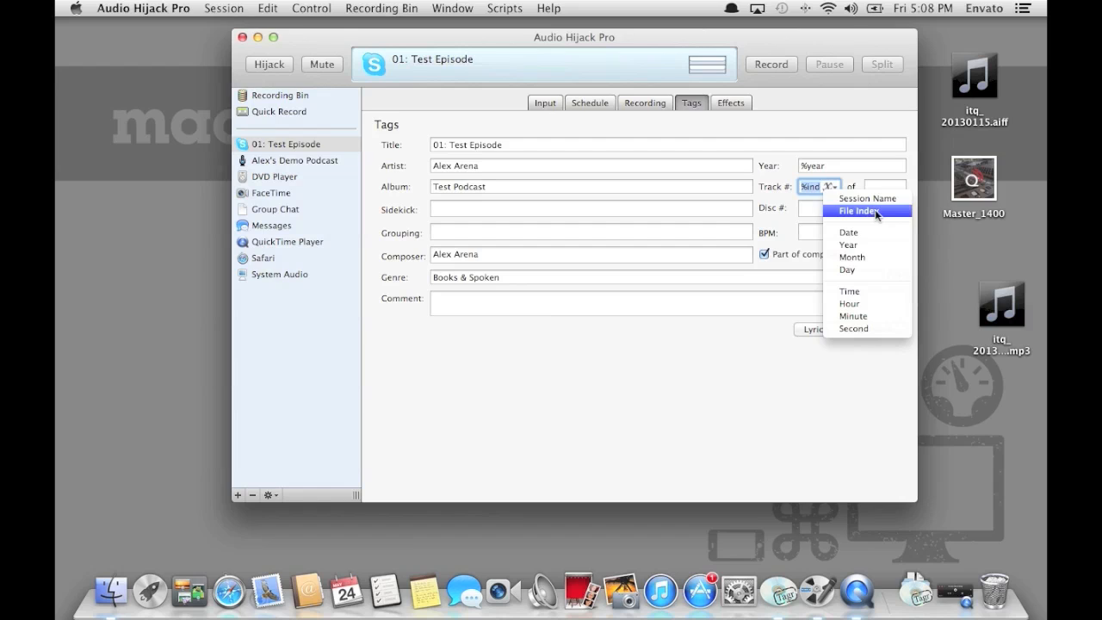
left_click(785, 208)
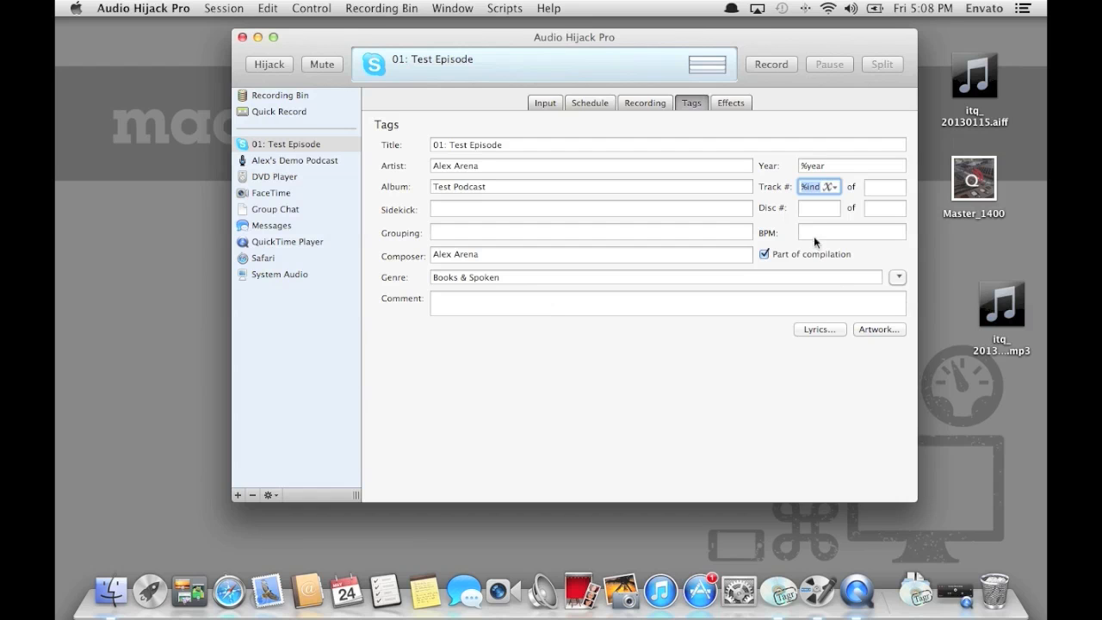
Set the session's artwork to the Master_1400 image from the desktop.
left_click(854, 327)
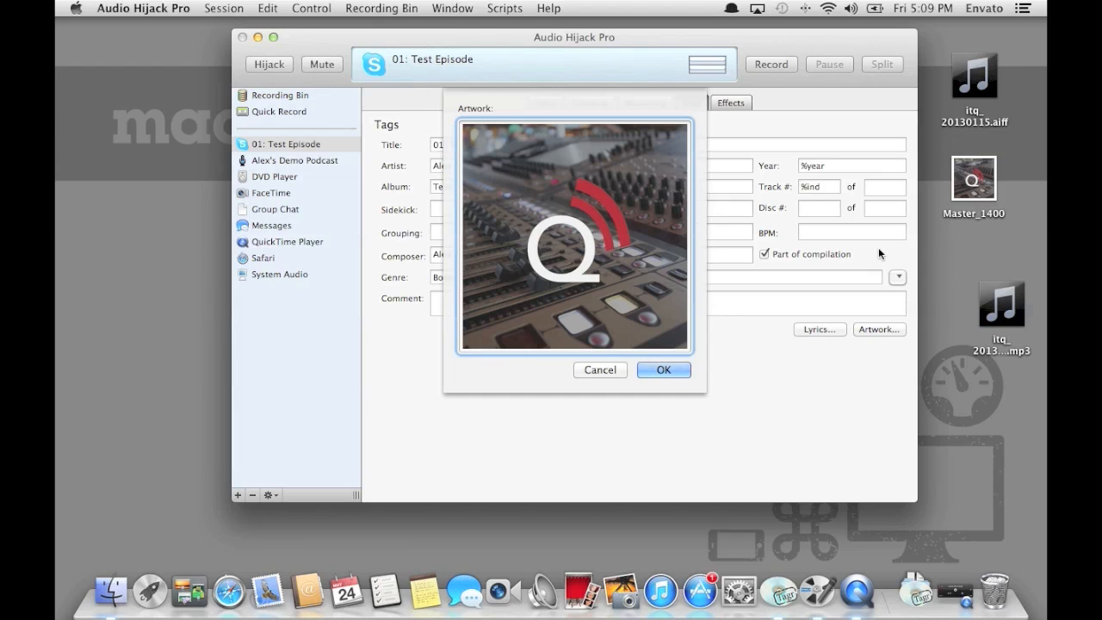
left_click(959, 218)
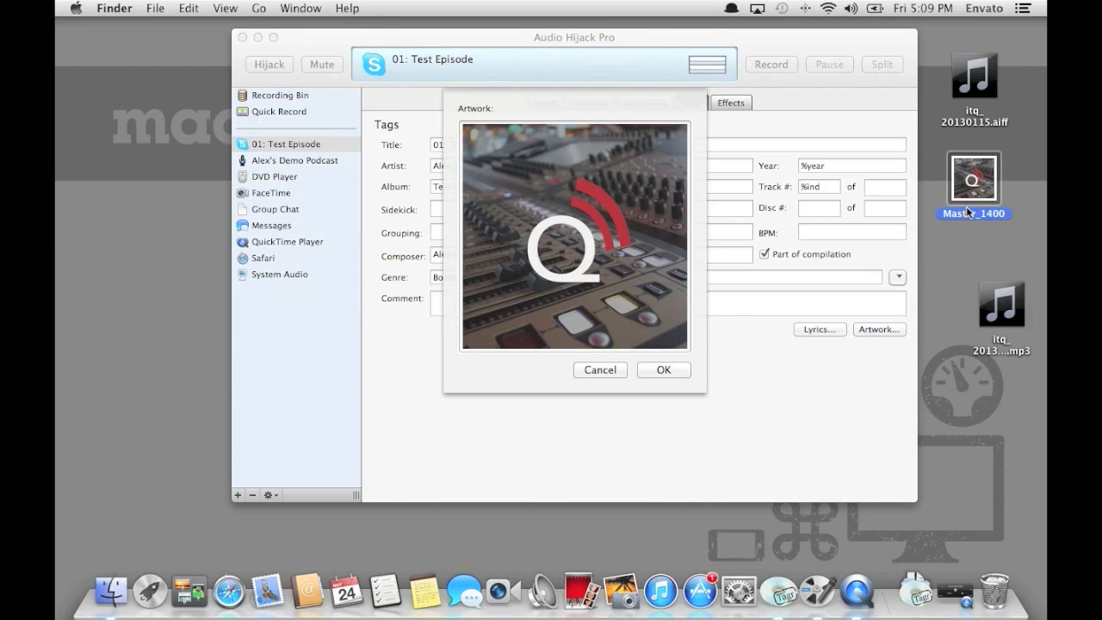
left_click_drag(972, 199, 510, 219)
left_click(664, 369)
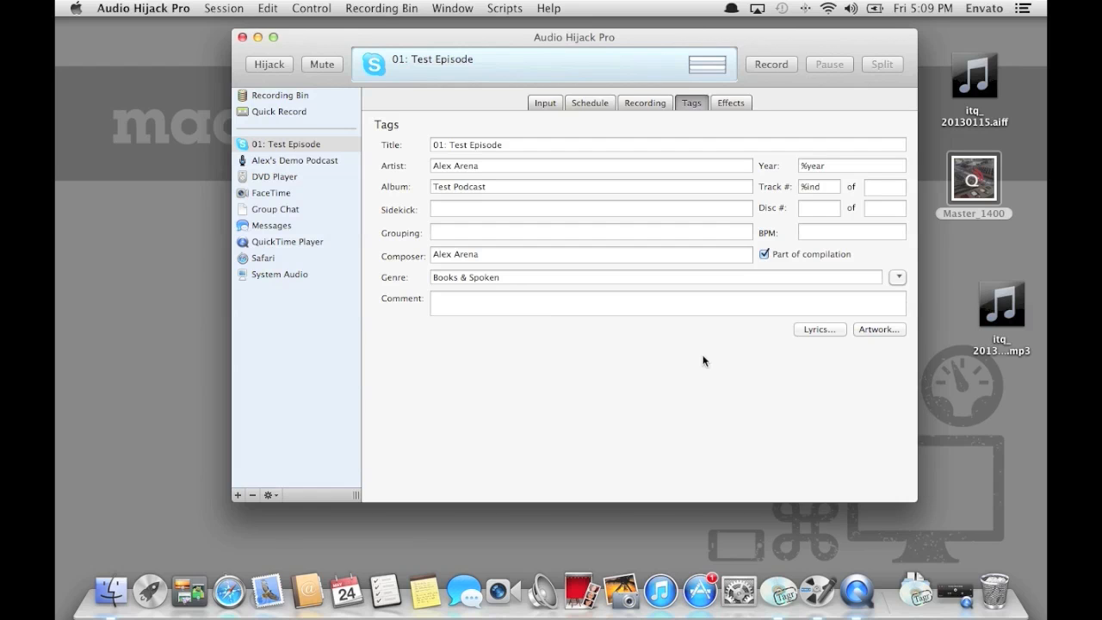
Show the session's effects and inspect the Low Pass Filter's editor, then close it.
left_click(749, 105)
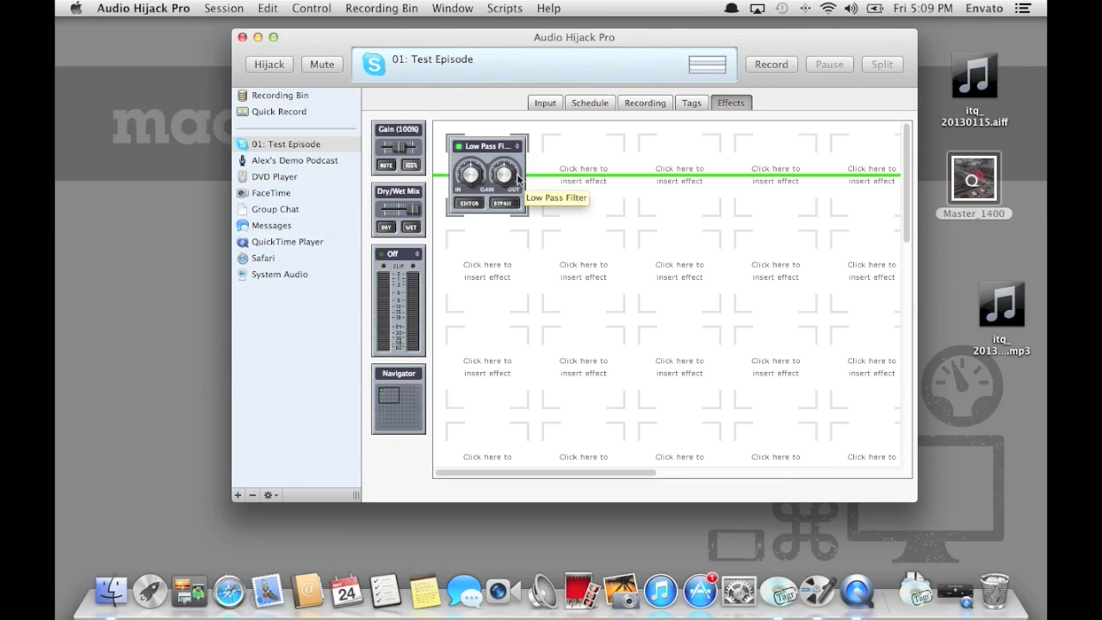
left_click(470, 204)
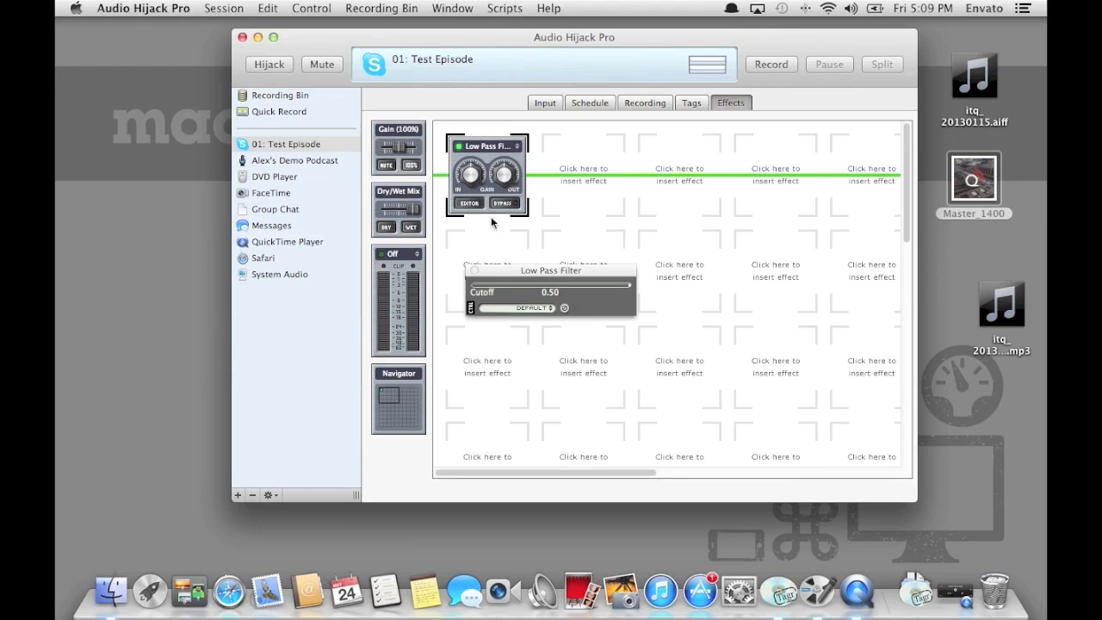
left_click_drag(552, 286, 552, 319)
left_click(474, 272)
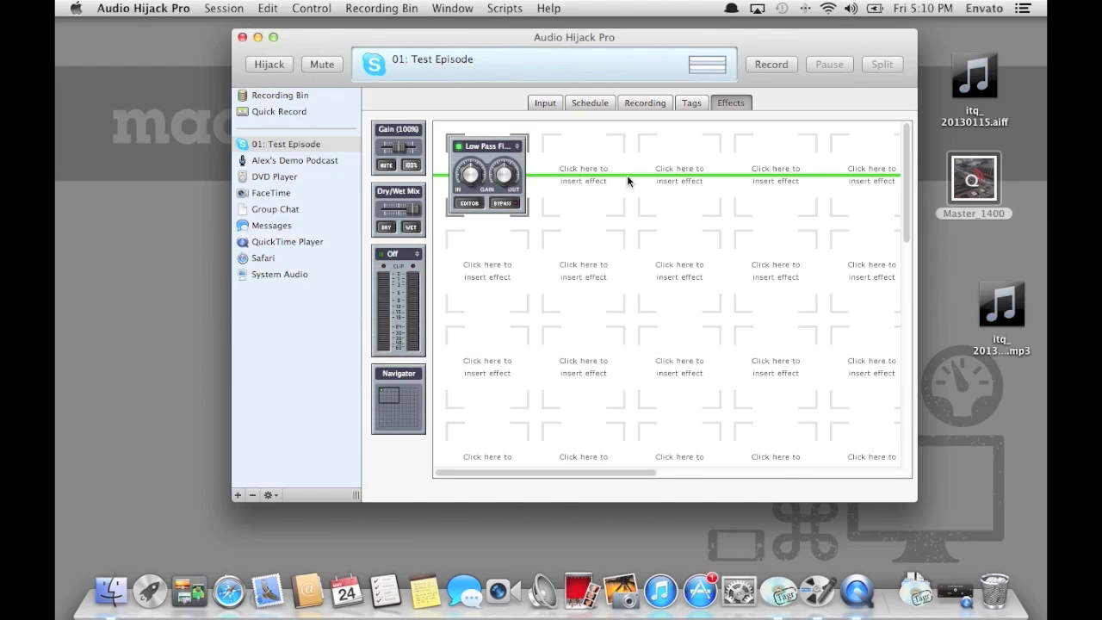
Examine the effect types available for an empty effects slot, including the list of 4FX effects, without inserting one.
left_click(627, 175)
mouse_move(626, 203)
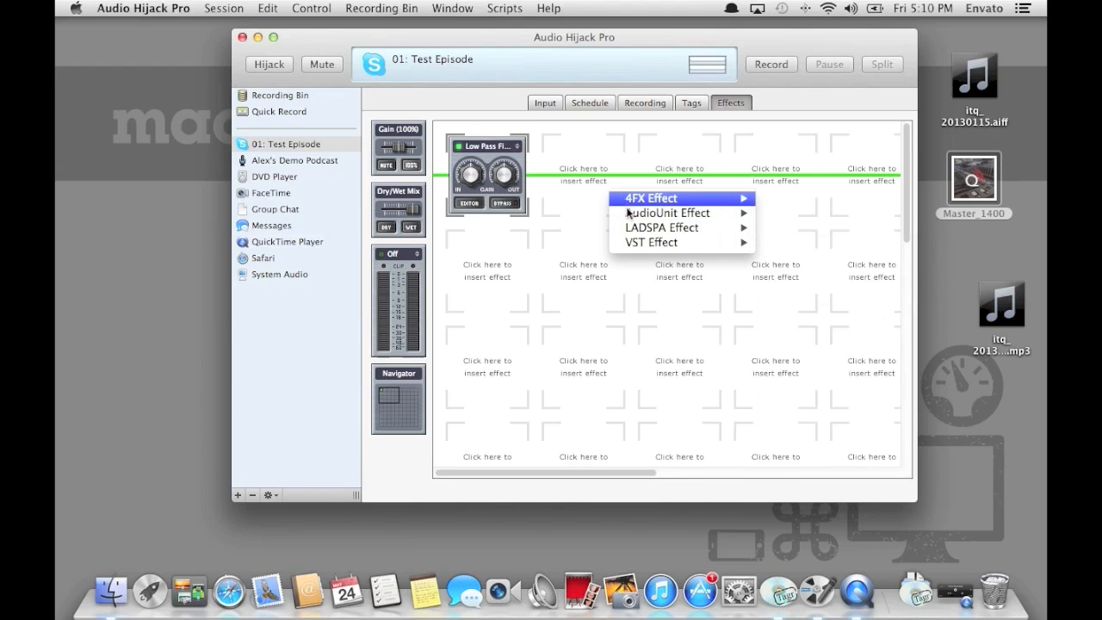
mouse_move(626, 228)
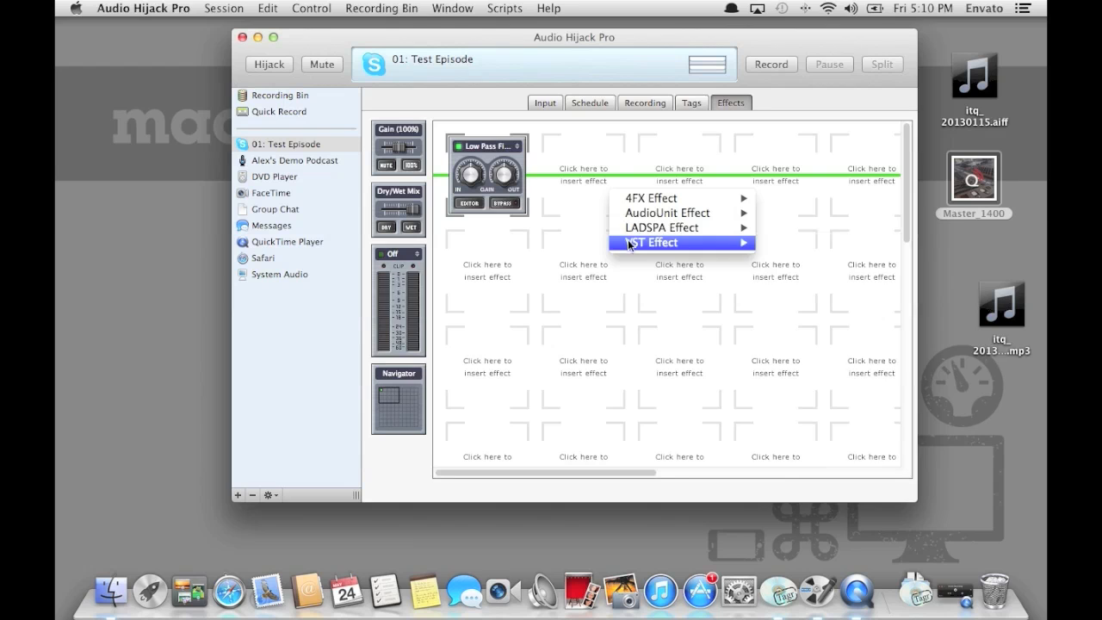
mouse_move(696, 205)
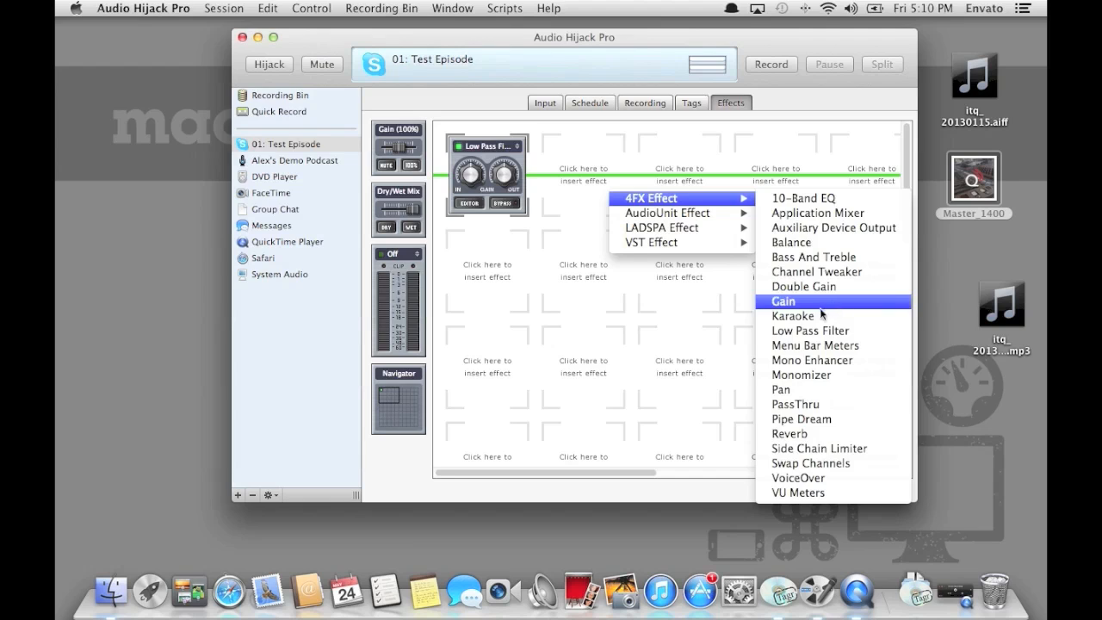
left_click(724, 328)
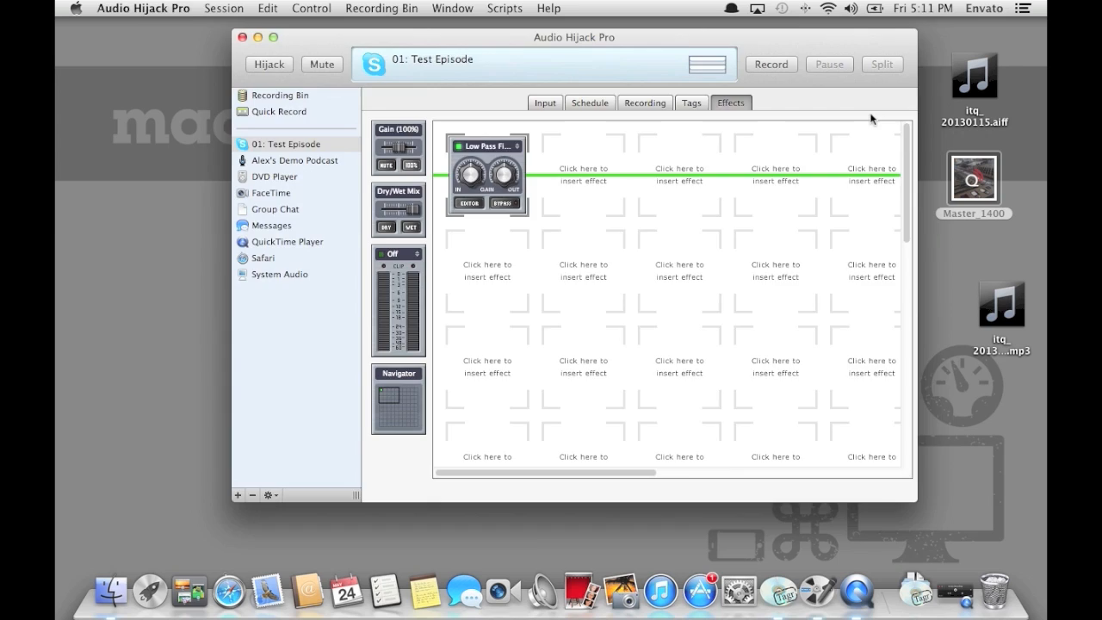
Hide Audio Hijack Pro and open the Levelator application.
key("super+h")
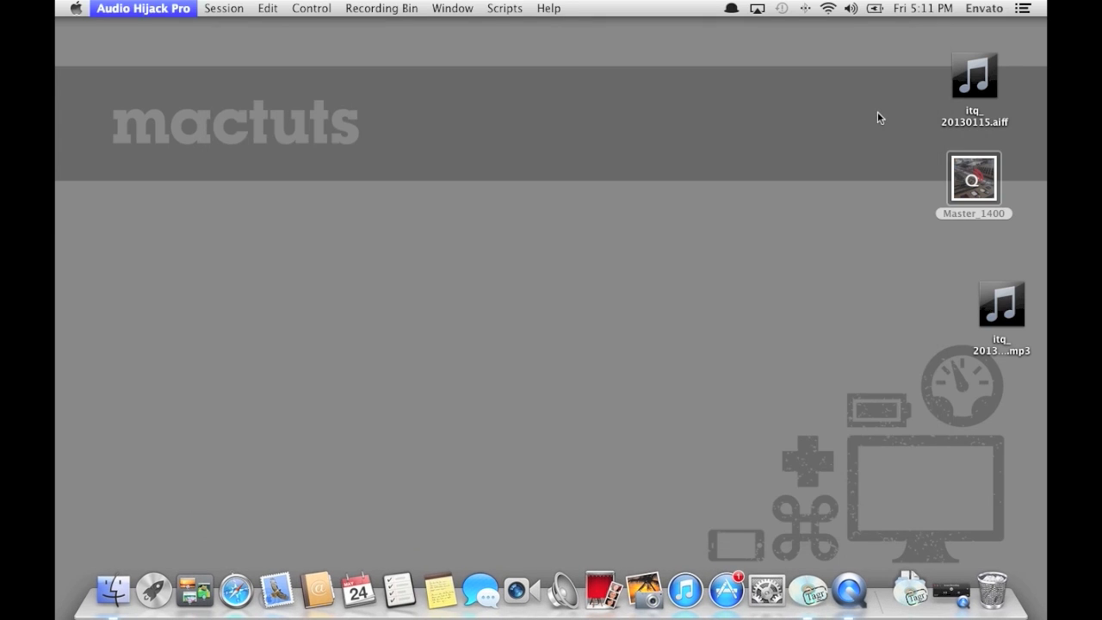
left_click(959, 124)
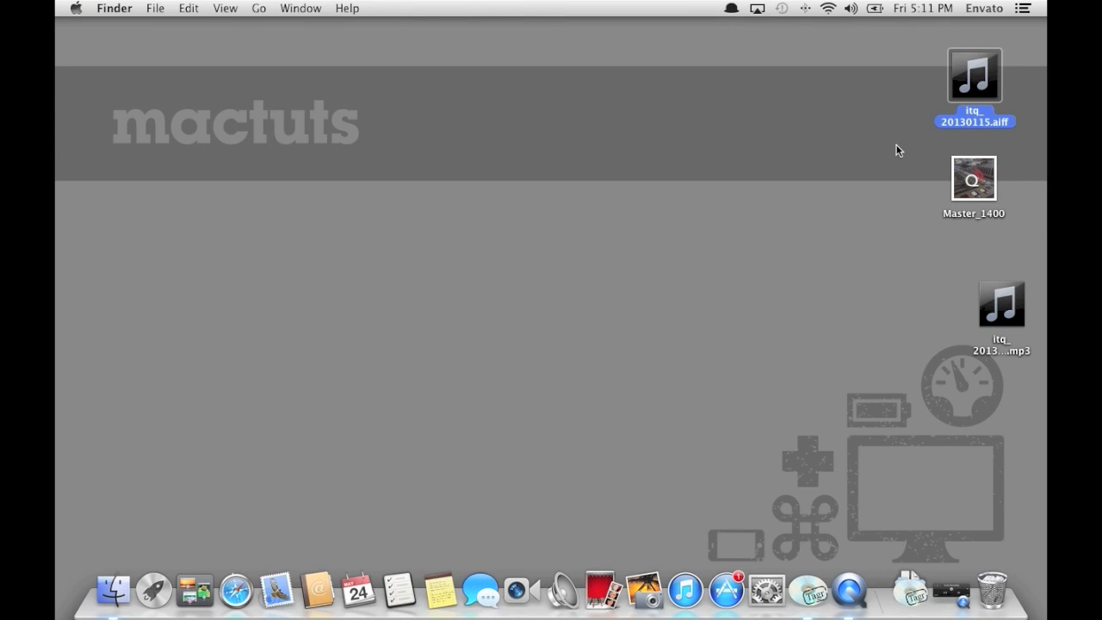
key("alt+space")
type("lev")
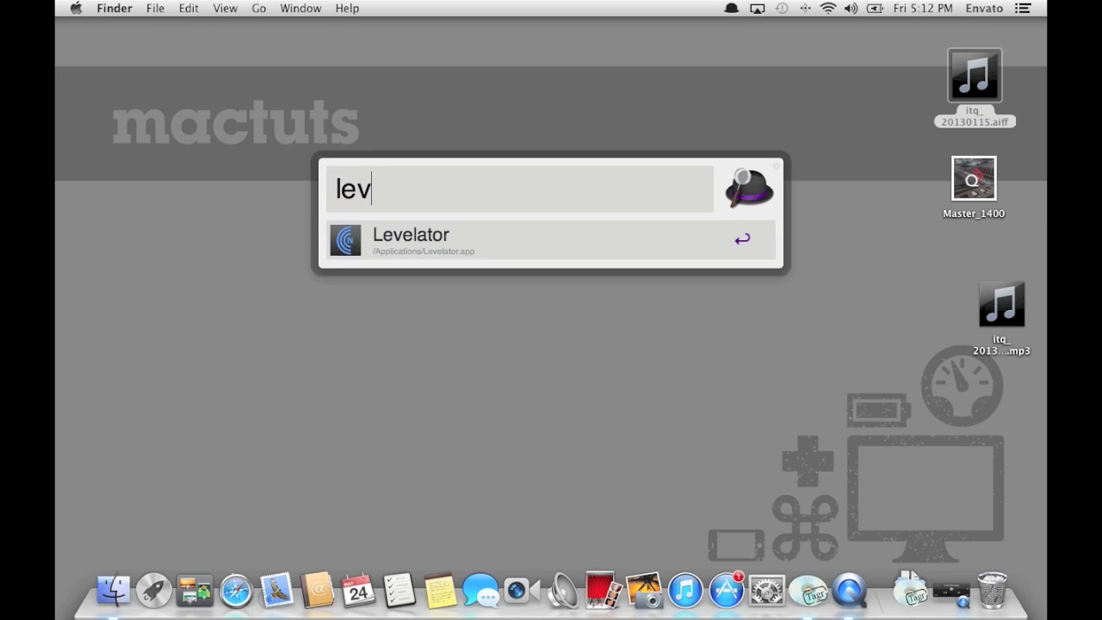
key("Return")
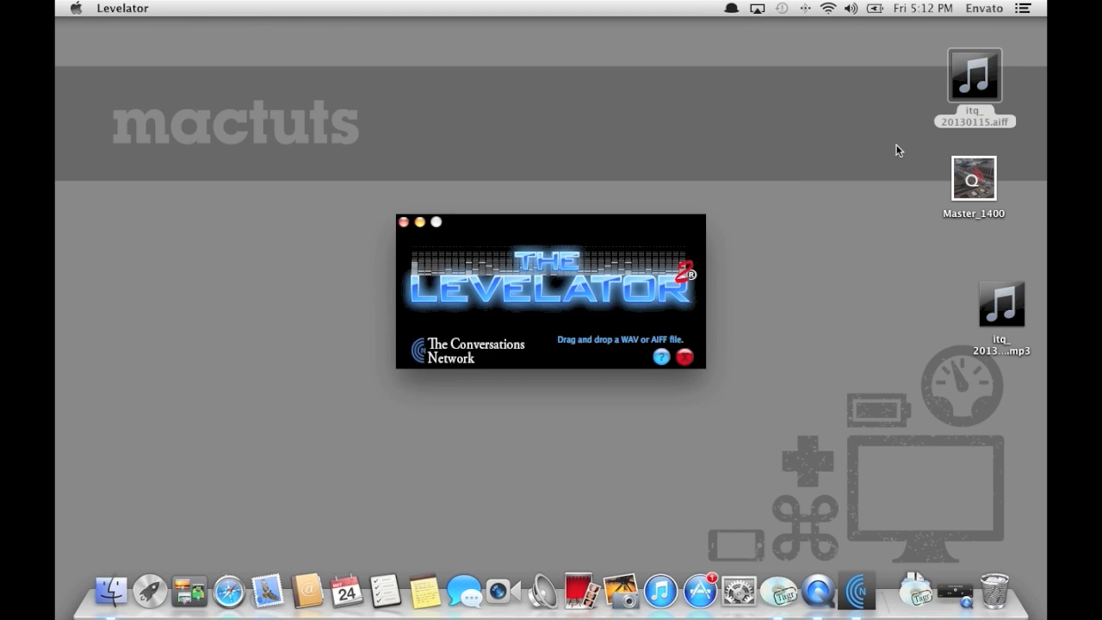
Reposition the itq_ 20130115.aiff file slightly on the desktop and quit Levelator.
left_click_drag(1009, 100, 861, 153)
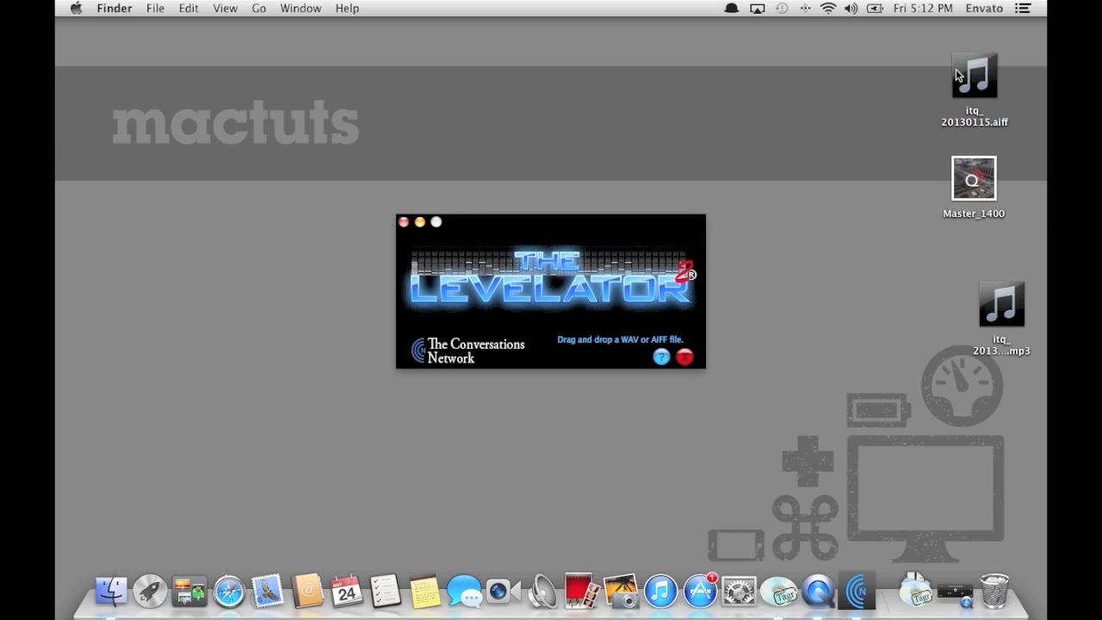
mouse_move(970, 70)
left_mouse_down()
mouse_move(955, 87)
mouse_move(867, 84)
mouse_move(655, 164)
mouse_move(539, 293)
mouse_move(743, 222)
mouse_move(964, 82)
mouse_move(959, 74)
left_mouse_up()
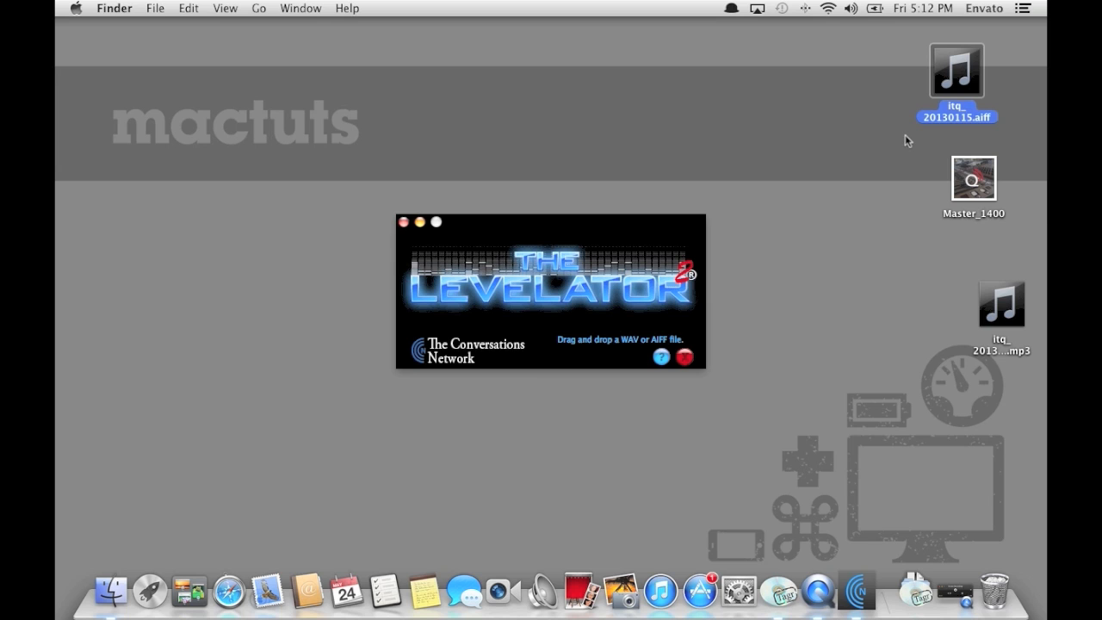
left_click(660, 229)
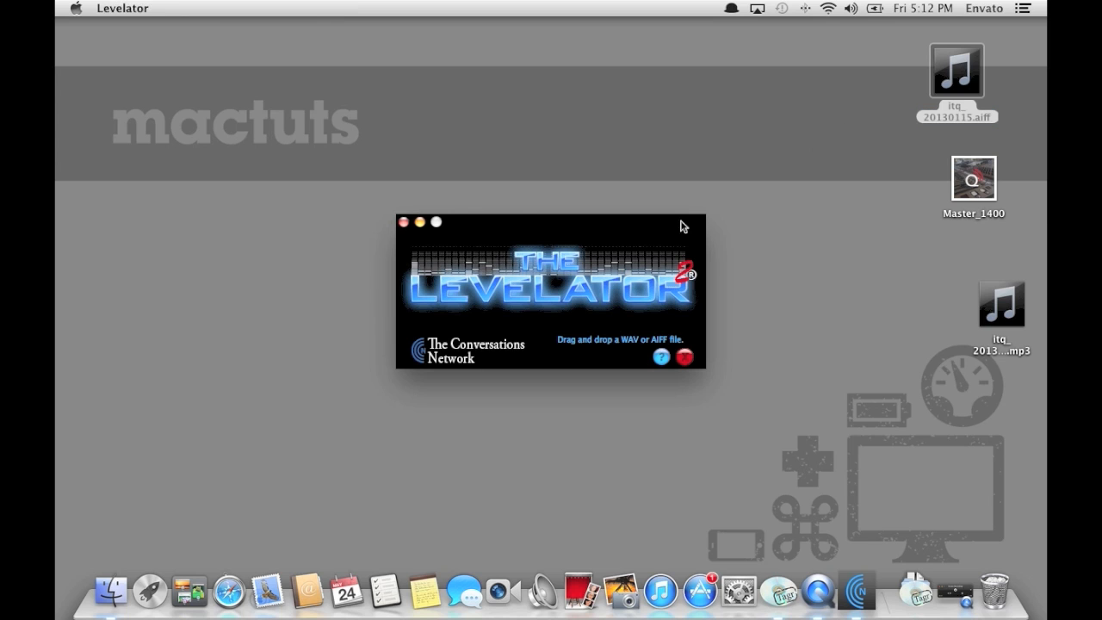
key("super+q")
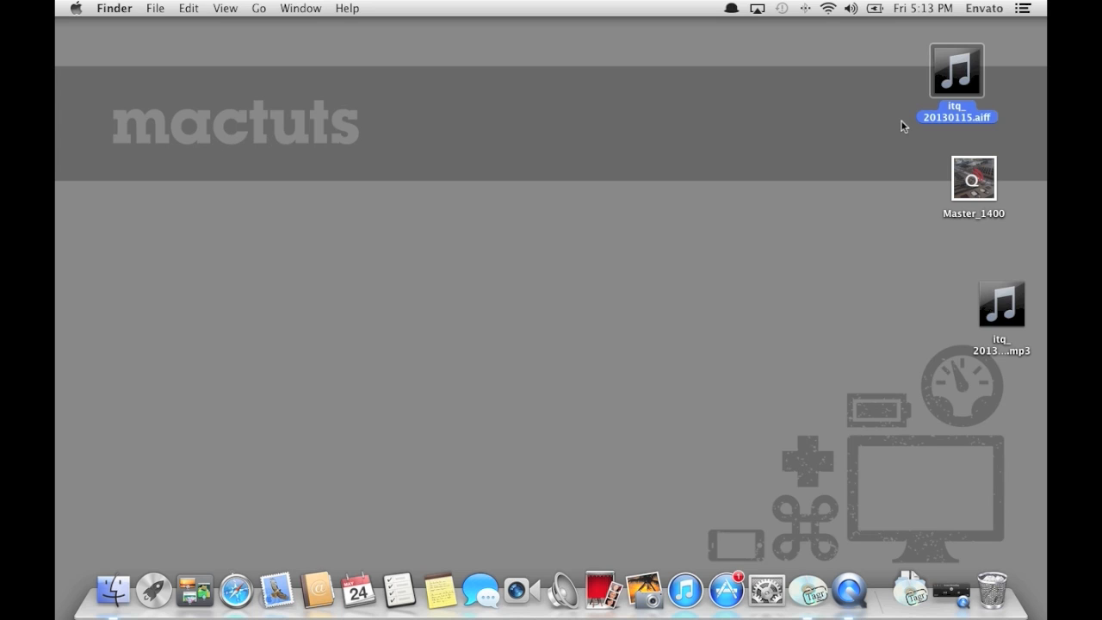
Open Miro Video Converter.
key("alt+space")
type("mi")
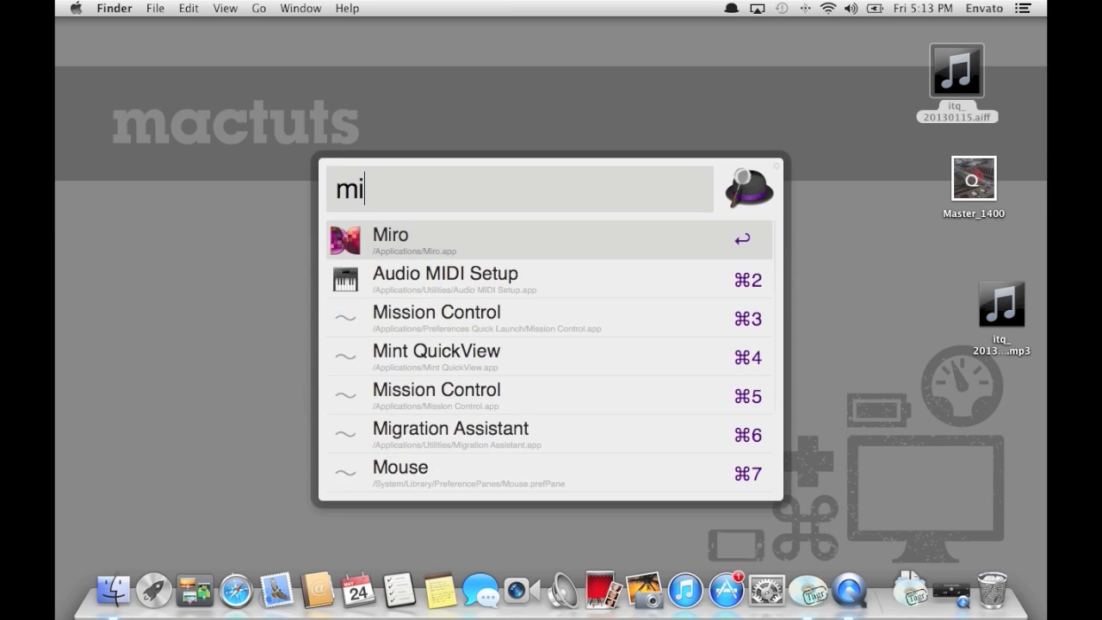
key("Return")
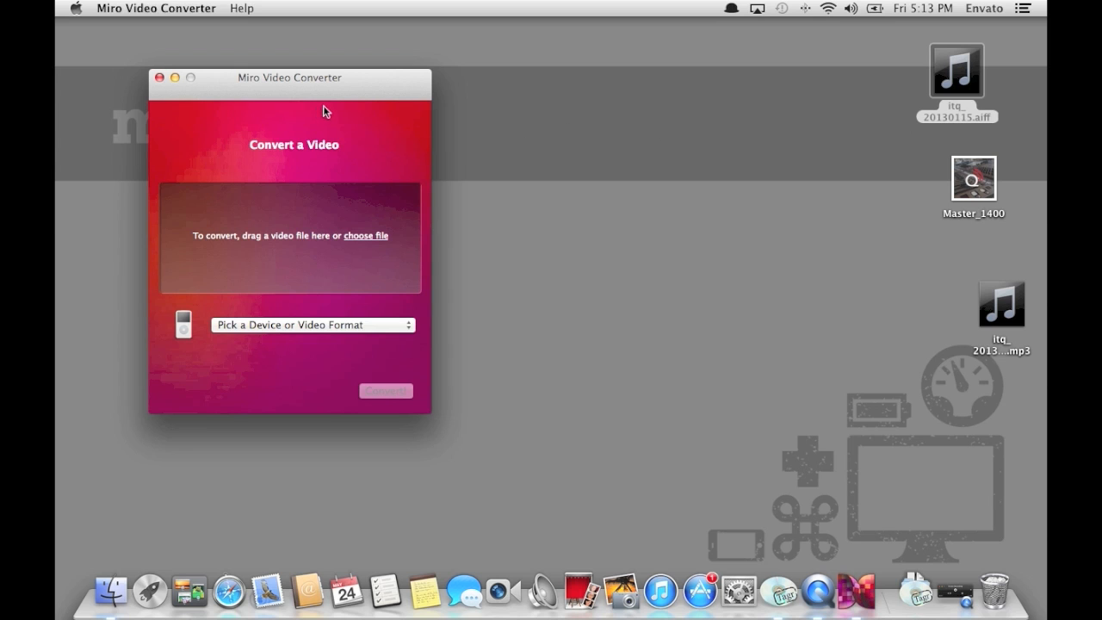
Prepare an MP3 (Audio only) conversion of the itq_ 20130115.aiff desktop file, then quit the converter without converting.
left_click(318, 331)
left_click(298, 337)
mouse_move(256, 563)
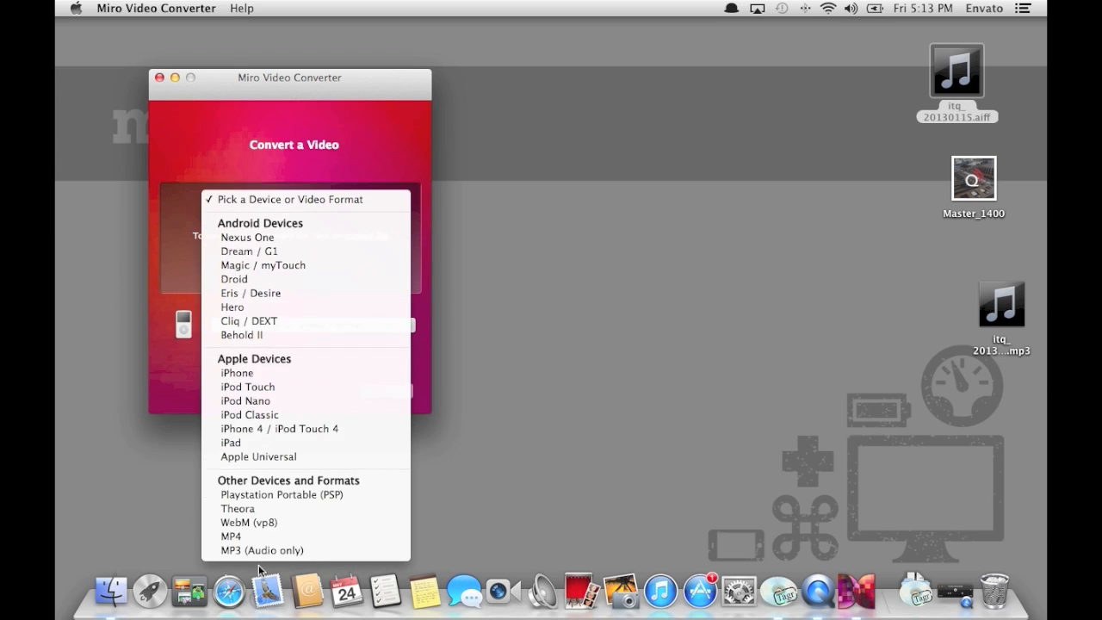
left_click(261, 550)
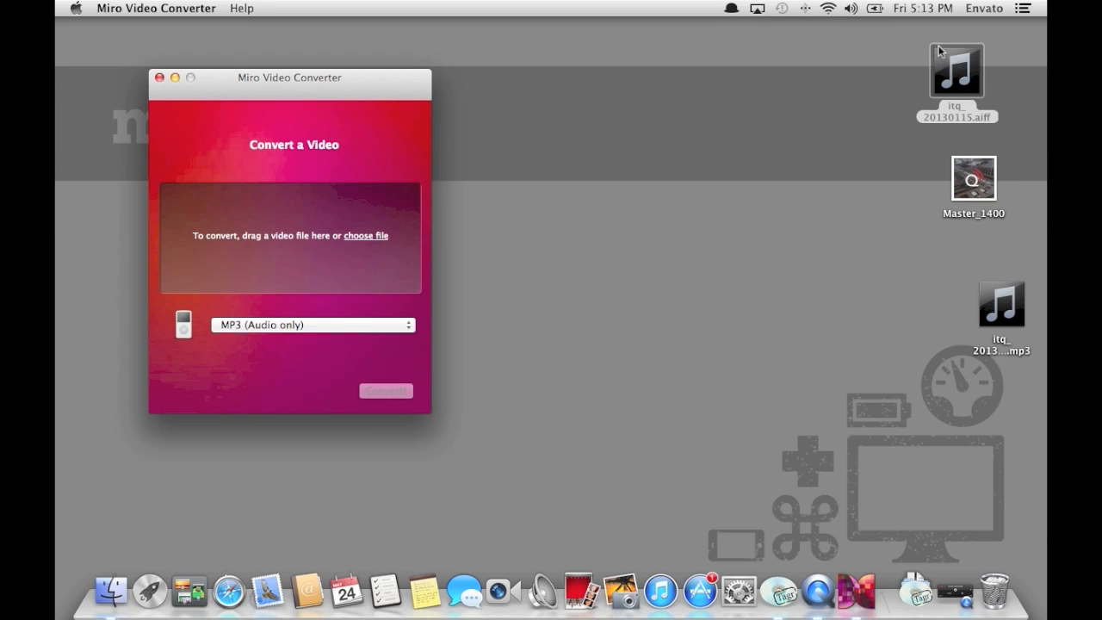
left_click_drag(965, 109, 340, 240)
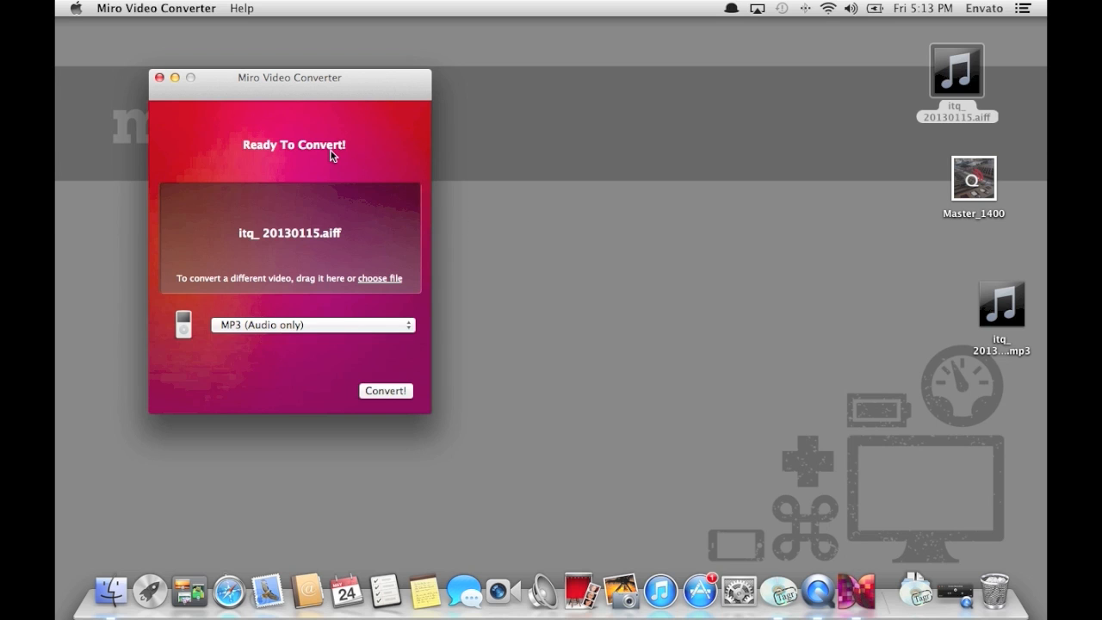
key("super+q")
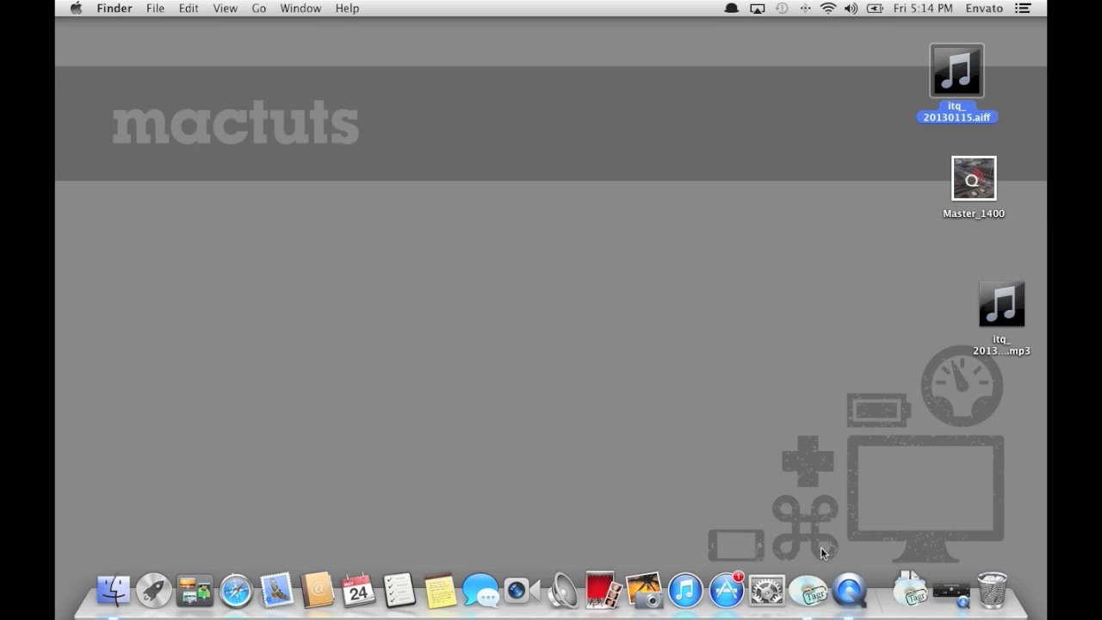
Open Tagr and load the itq_ 20130115.mp3 file from the desktop into its song list.
left_click(811, 593)
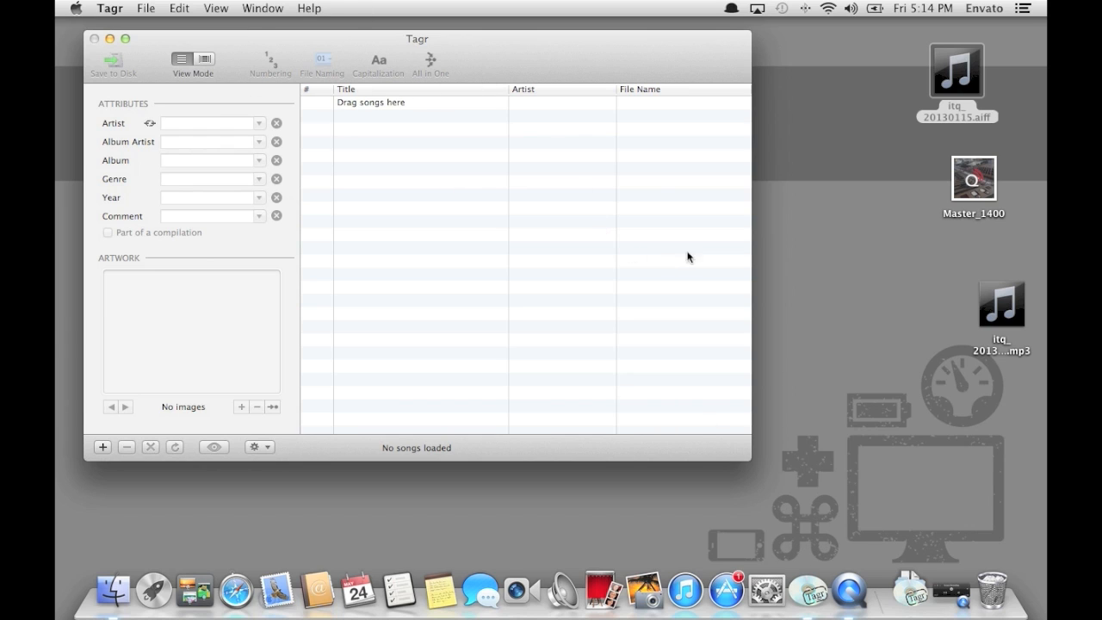
left_click(1011, 353)
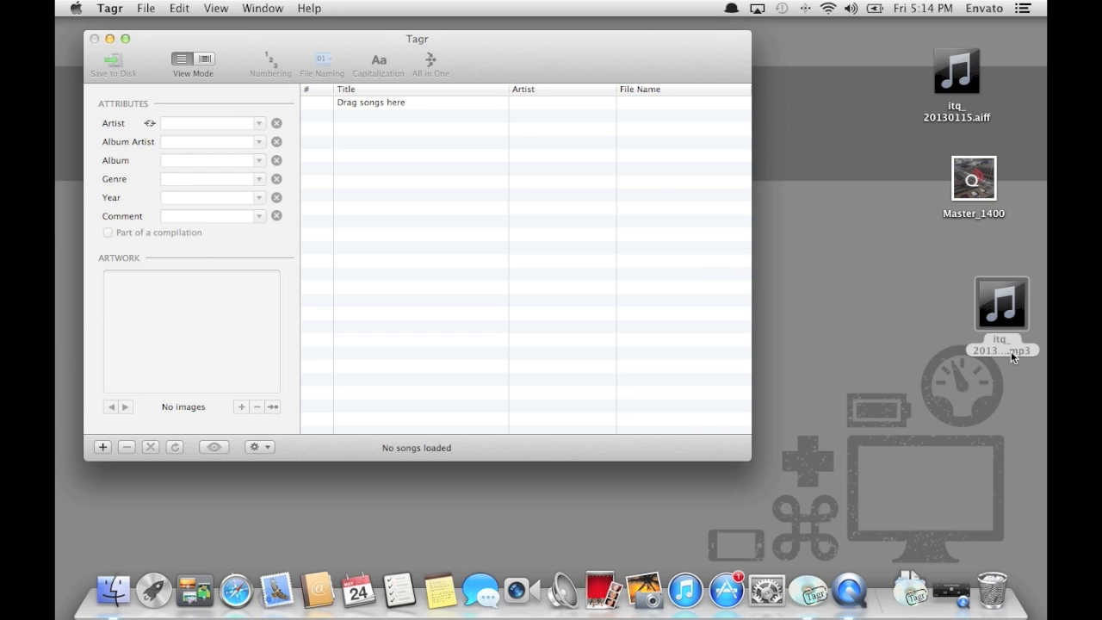
left_click_drag(1011, 352, 535, 226)
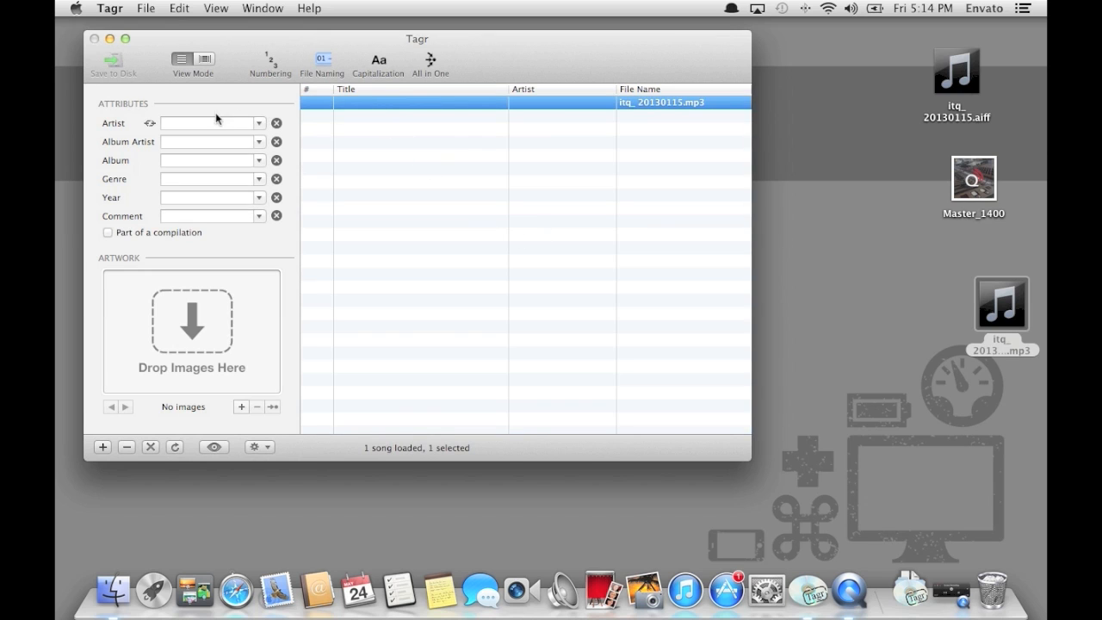
Set the song's title to "01: Test Episode" and enter the artist's name, leaving album artist, album and genre empty.
double_click(390, 105)
type("01: Tes")
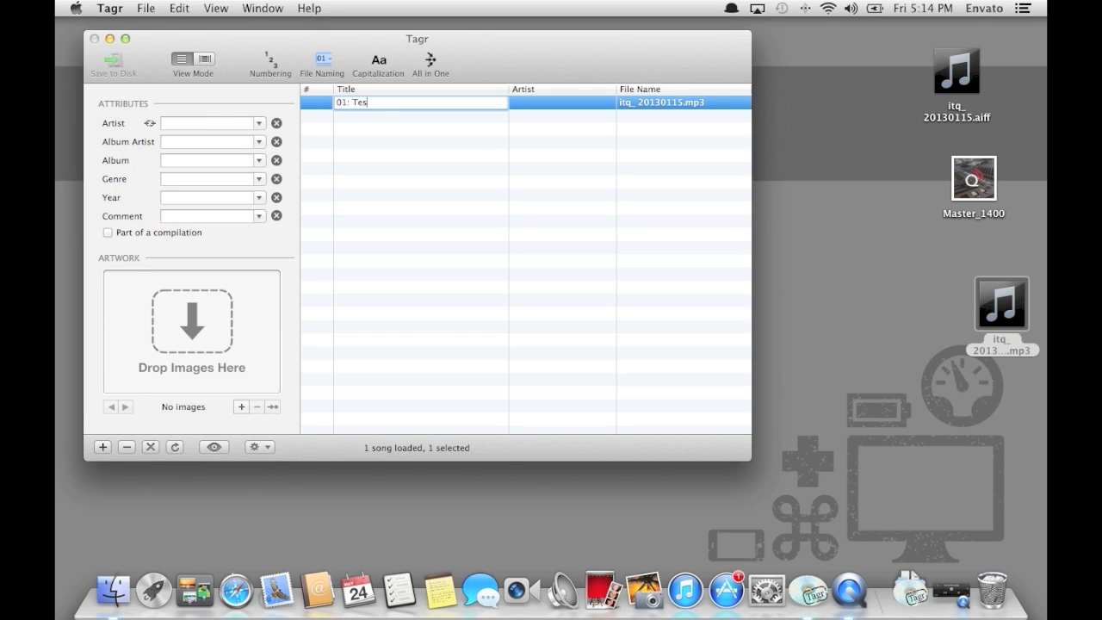
type("t Episode")
left_click(542, 105)
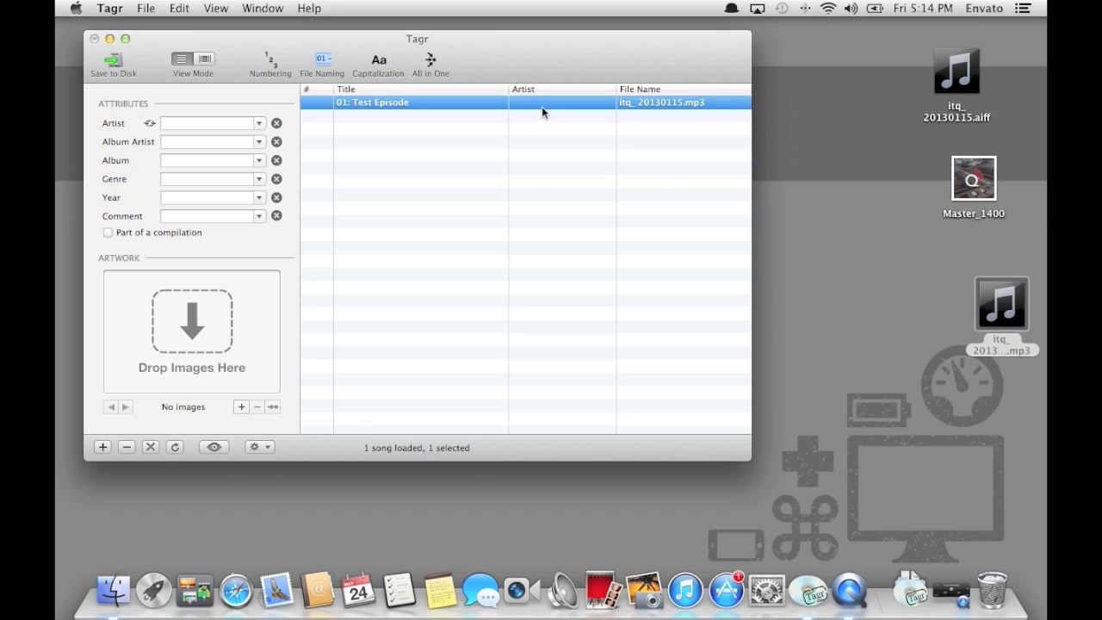
left_click(542, 106)
type("Alex Arena")
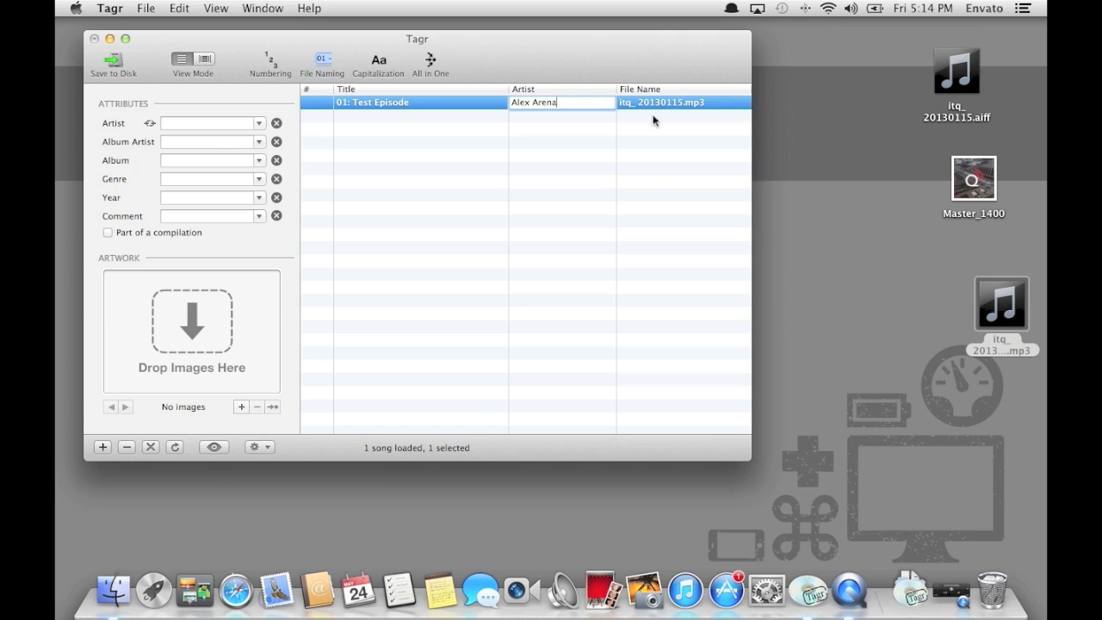
left_click(177, 143)
left_click(177, 162)
left_click(180, 175)
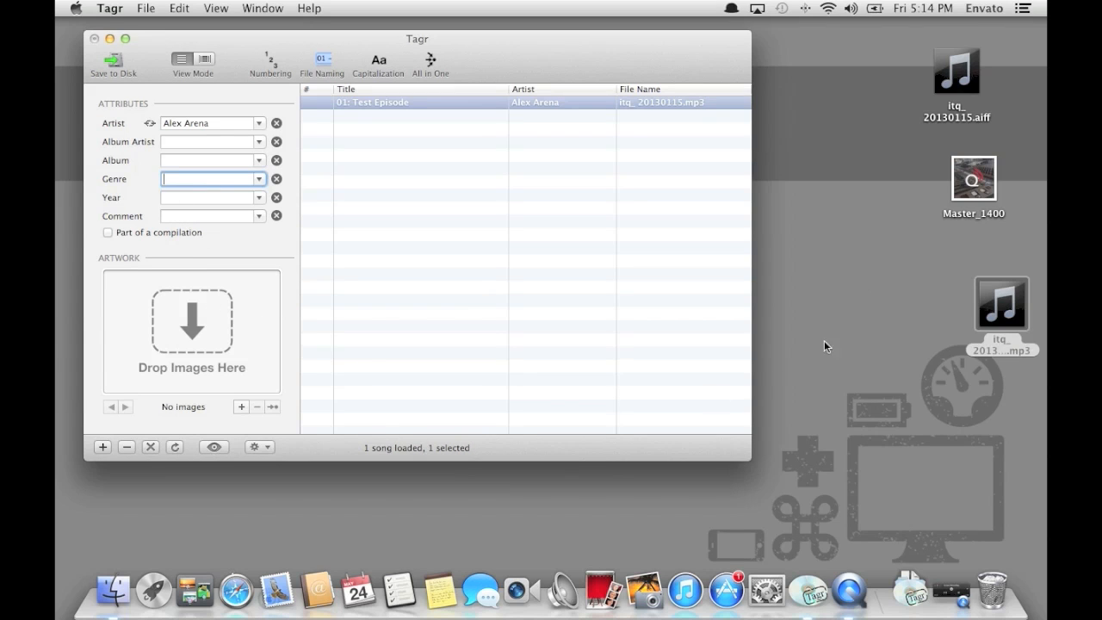
Add the Master_1400 desktop image as the song's artwork and save the tags to disk.
left_click_drag(968, 191, 256, 350)
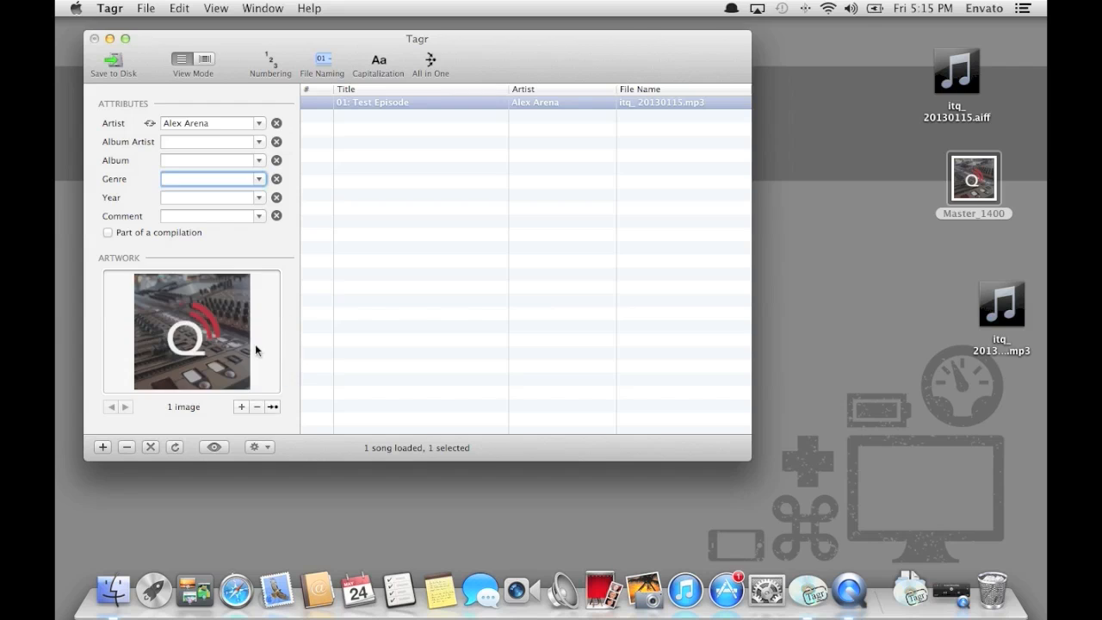
left_click(122, 69)
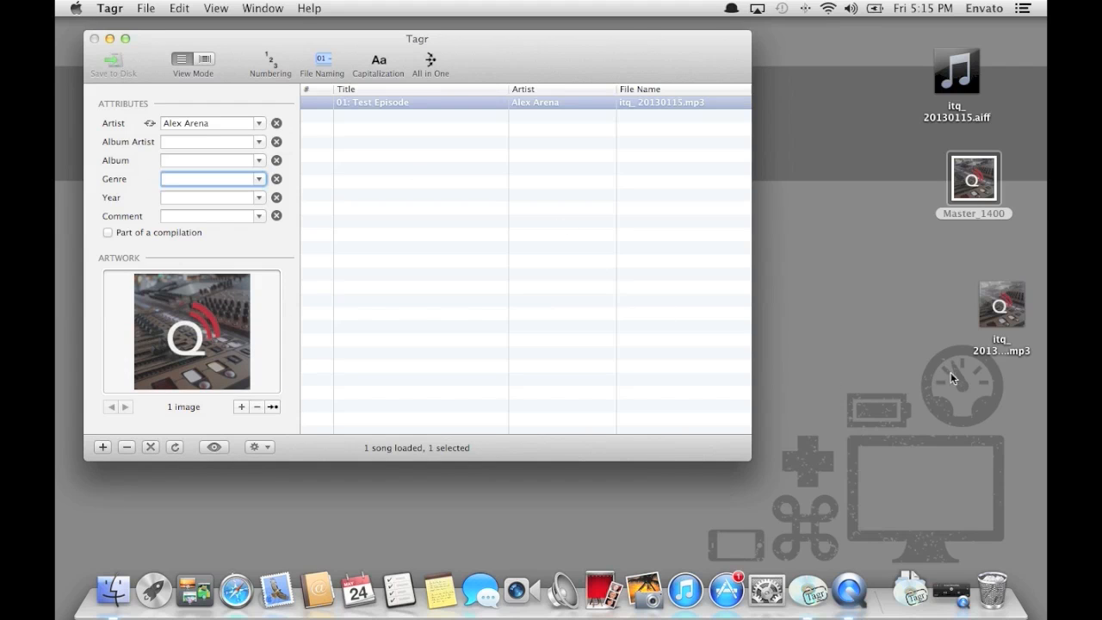
left_click(999, 341)
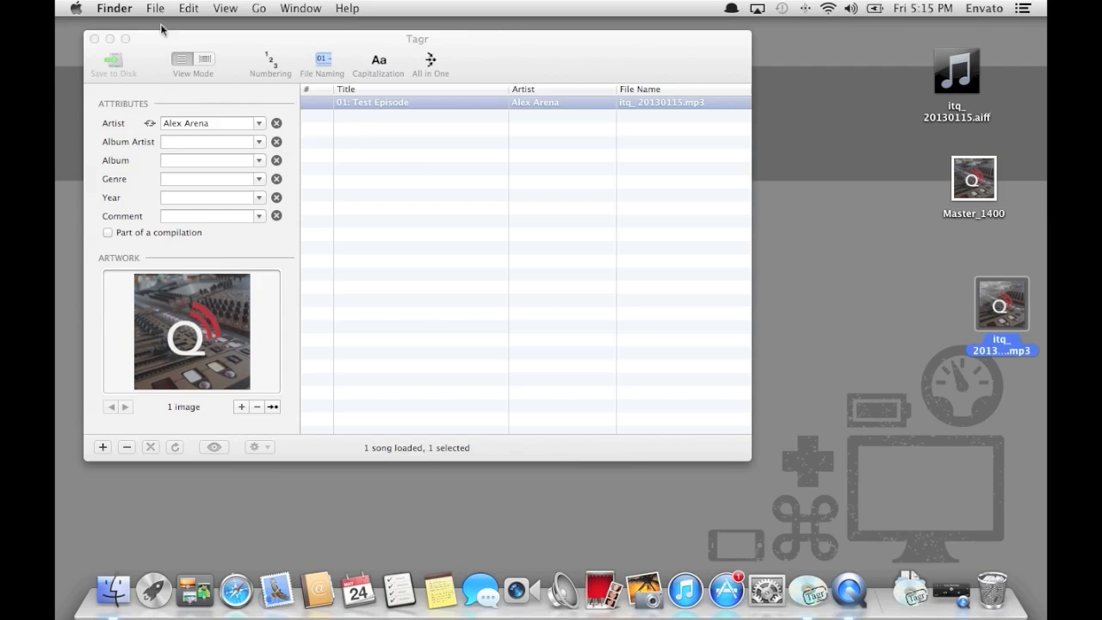
Return to Tagr and quit it.
left_click(166, 45)
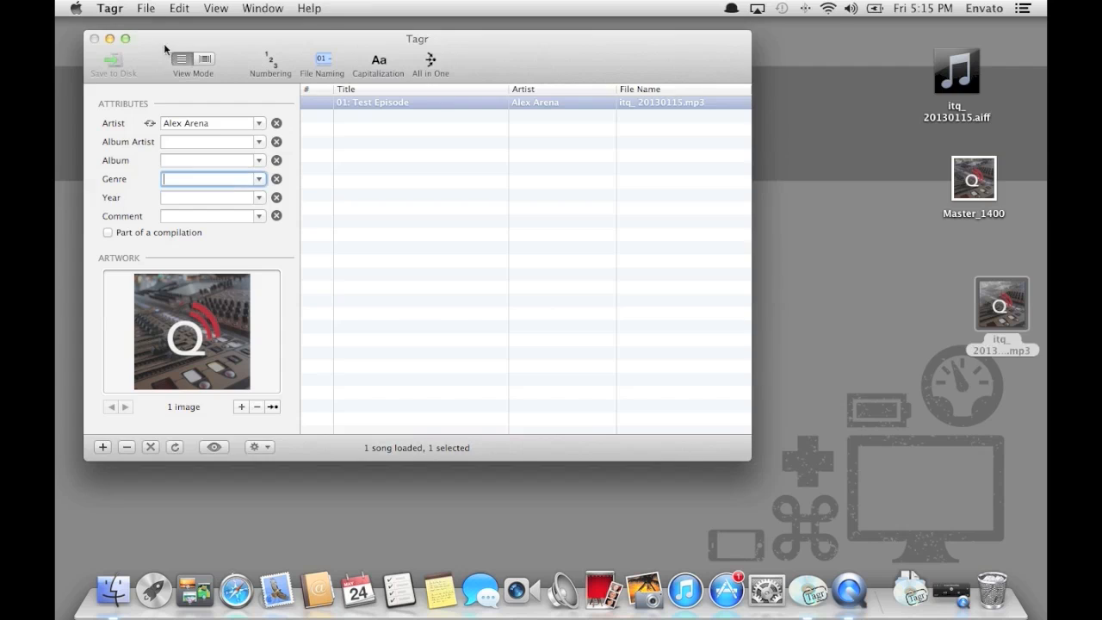
left_click(120, 12)
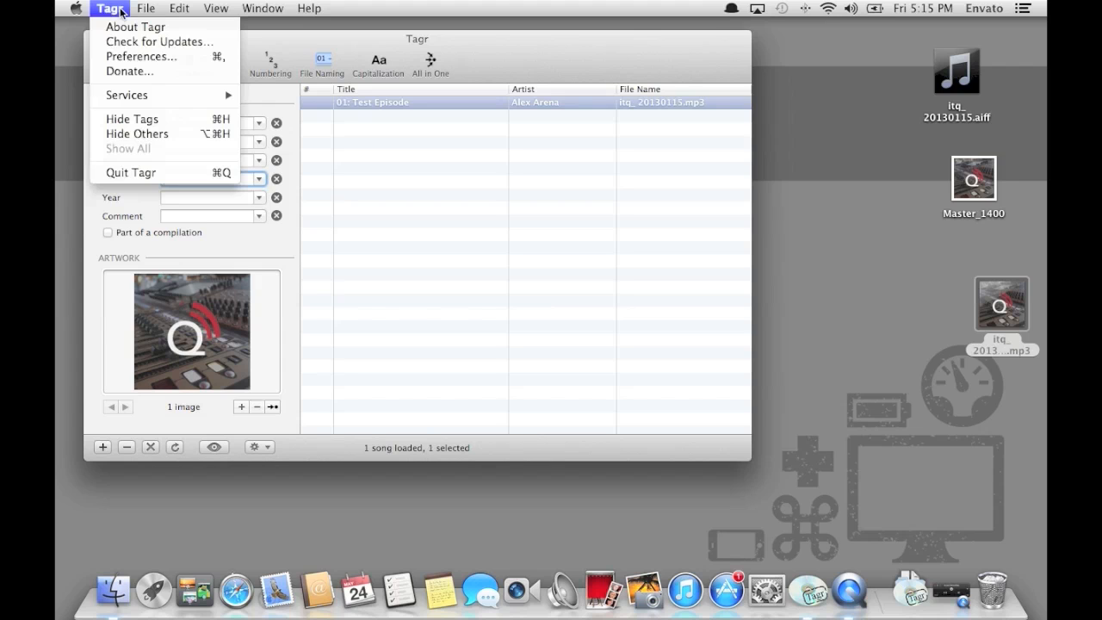
left_click(138, 173)
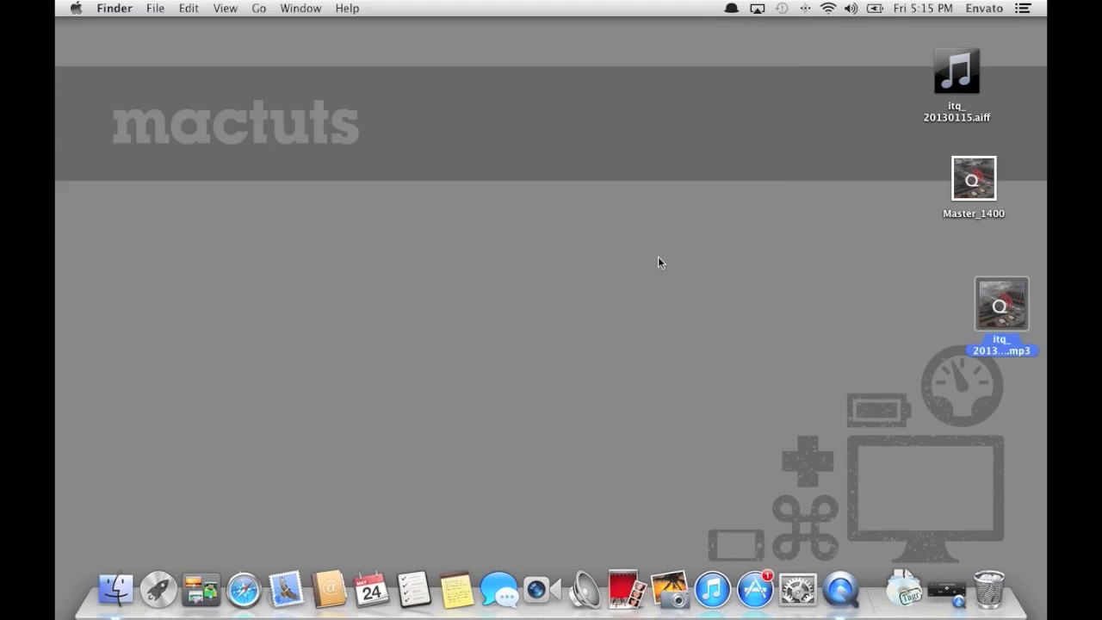